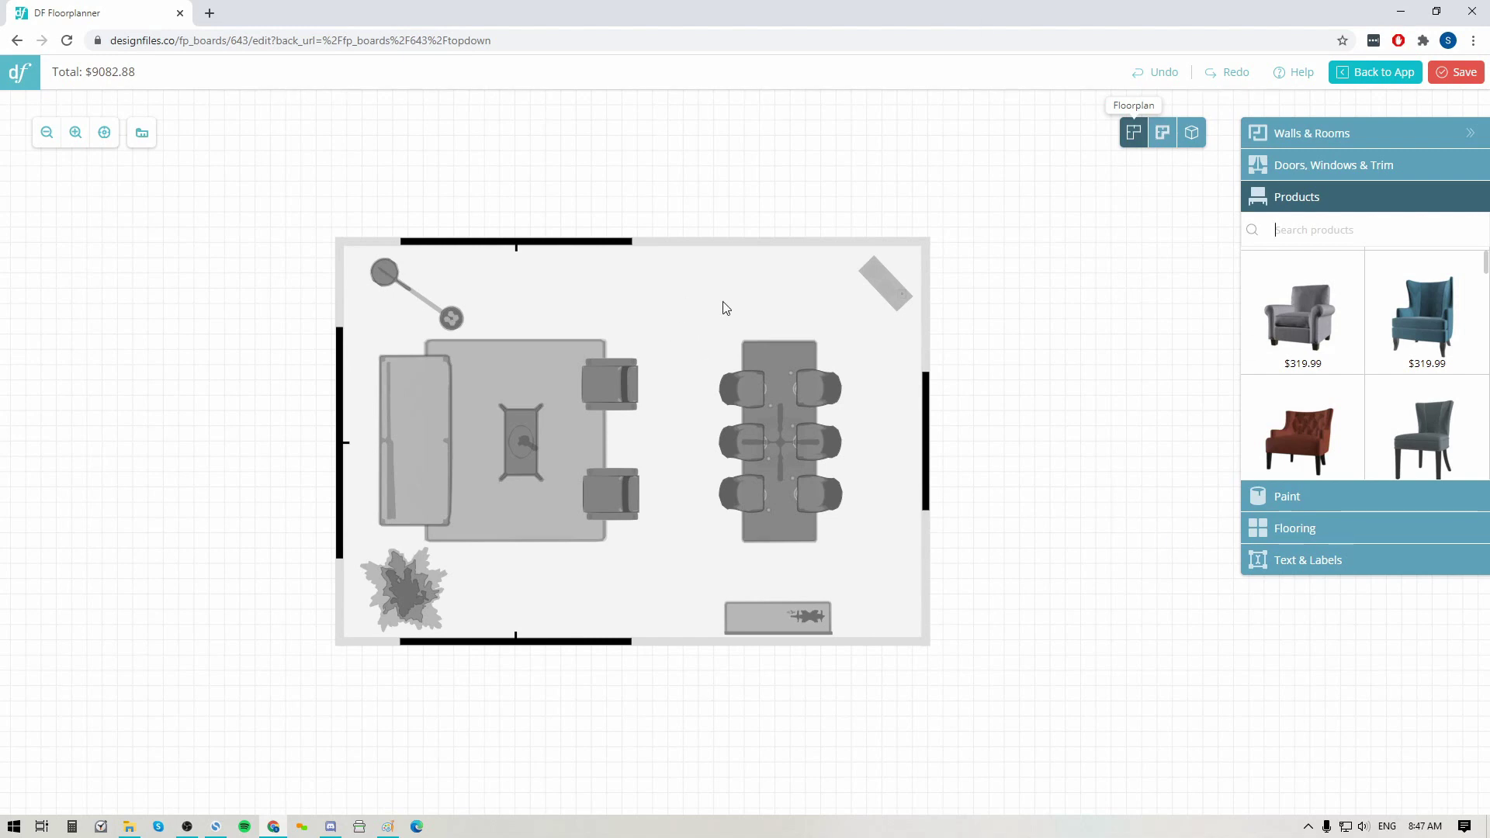
Review the room settings and the Harald Armchair ($619.99, 31.1 × 33.47 × 31.03), then zoom in.
left_click(661, 293)
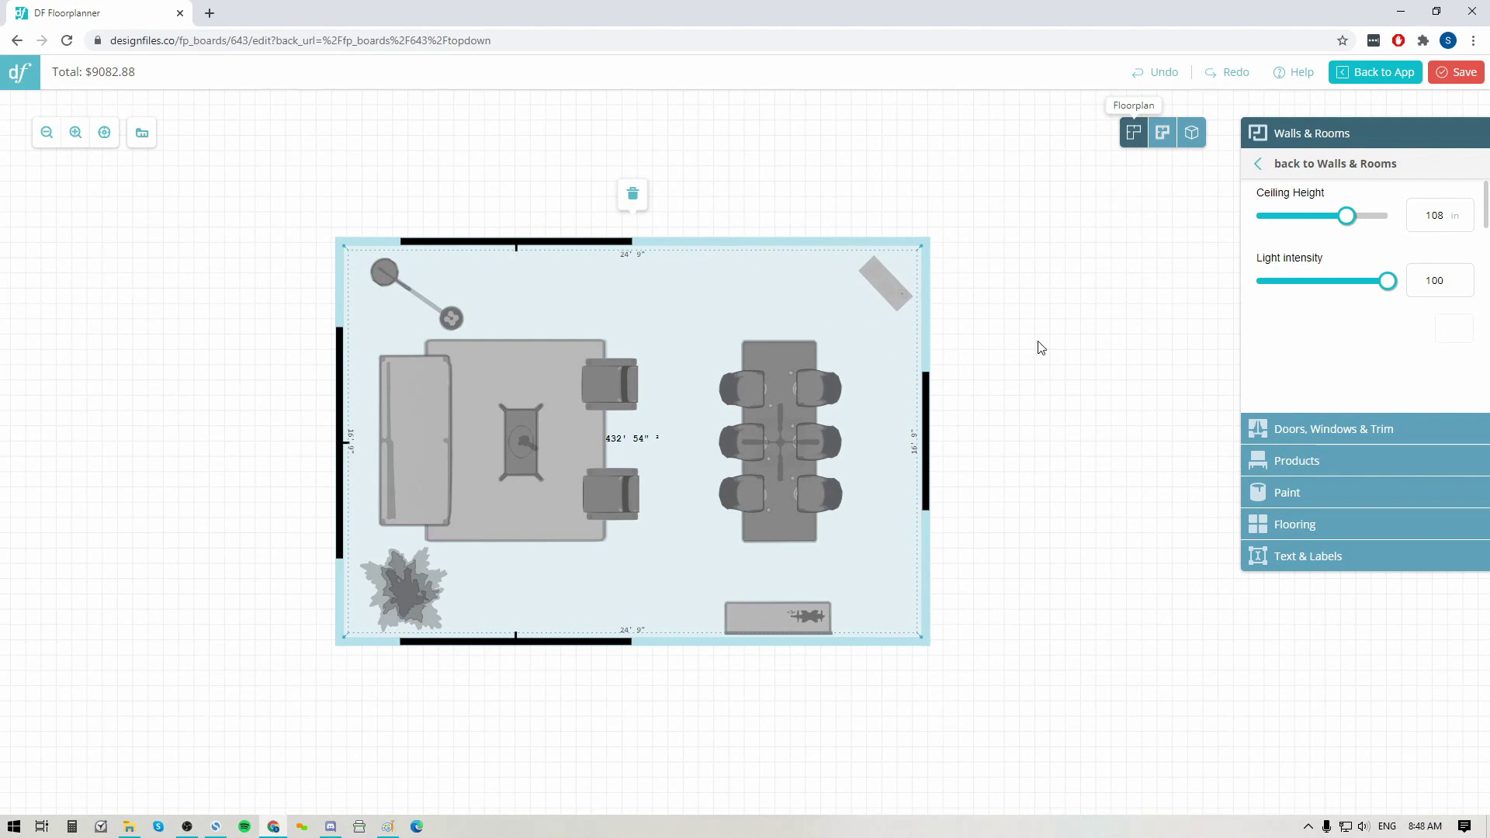
left_click(1094, 123)
left_click(604, 386)
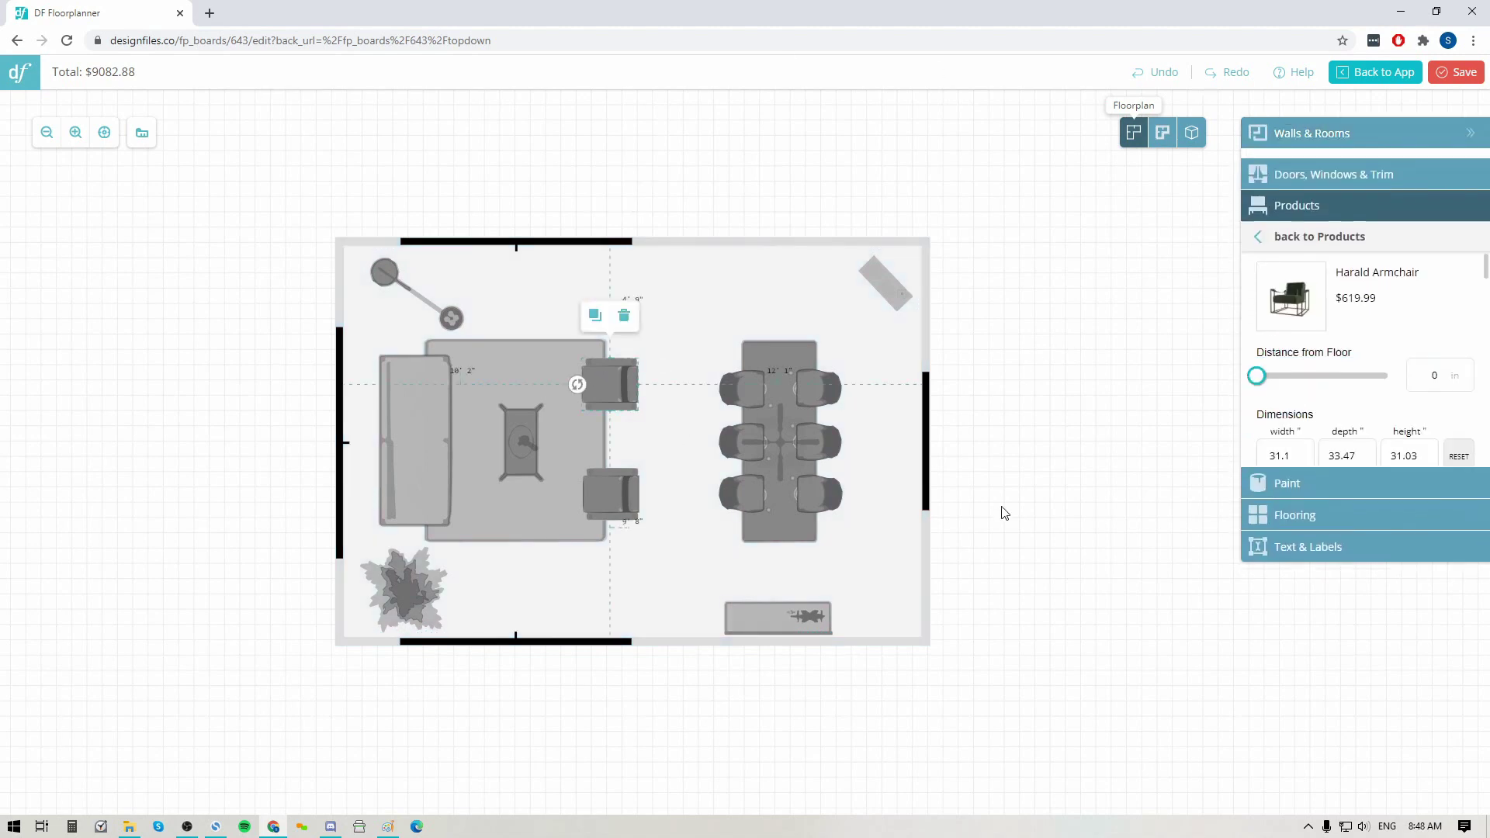
scroll(697, 499, "up", 2)
scroll(697, 505, "up", 1)
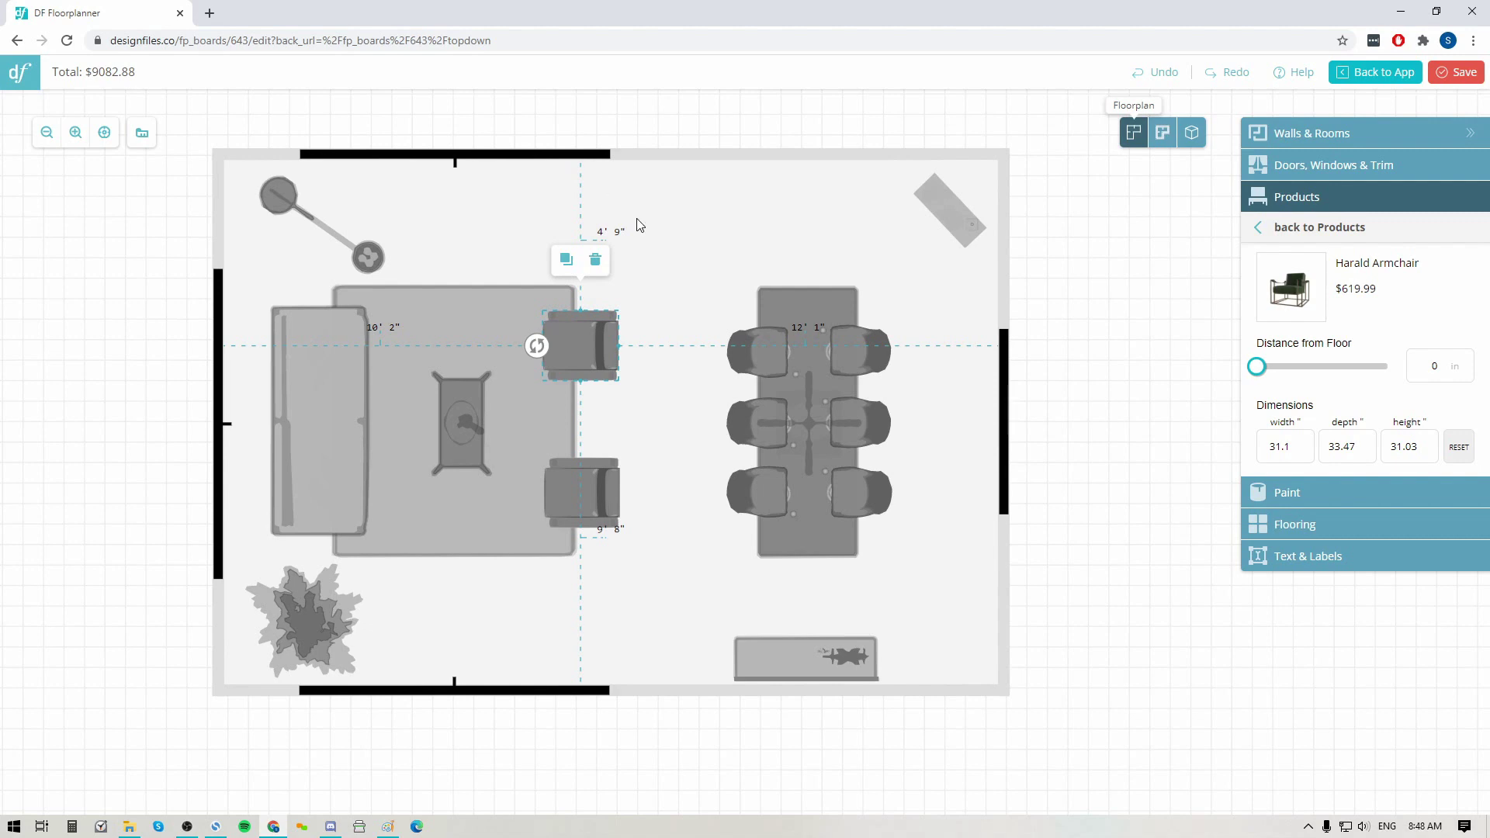
left_click(1105, 312)
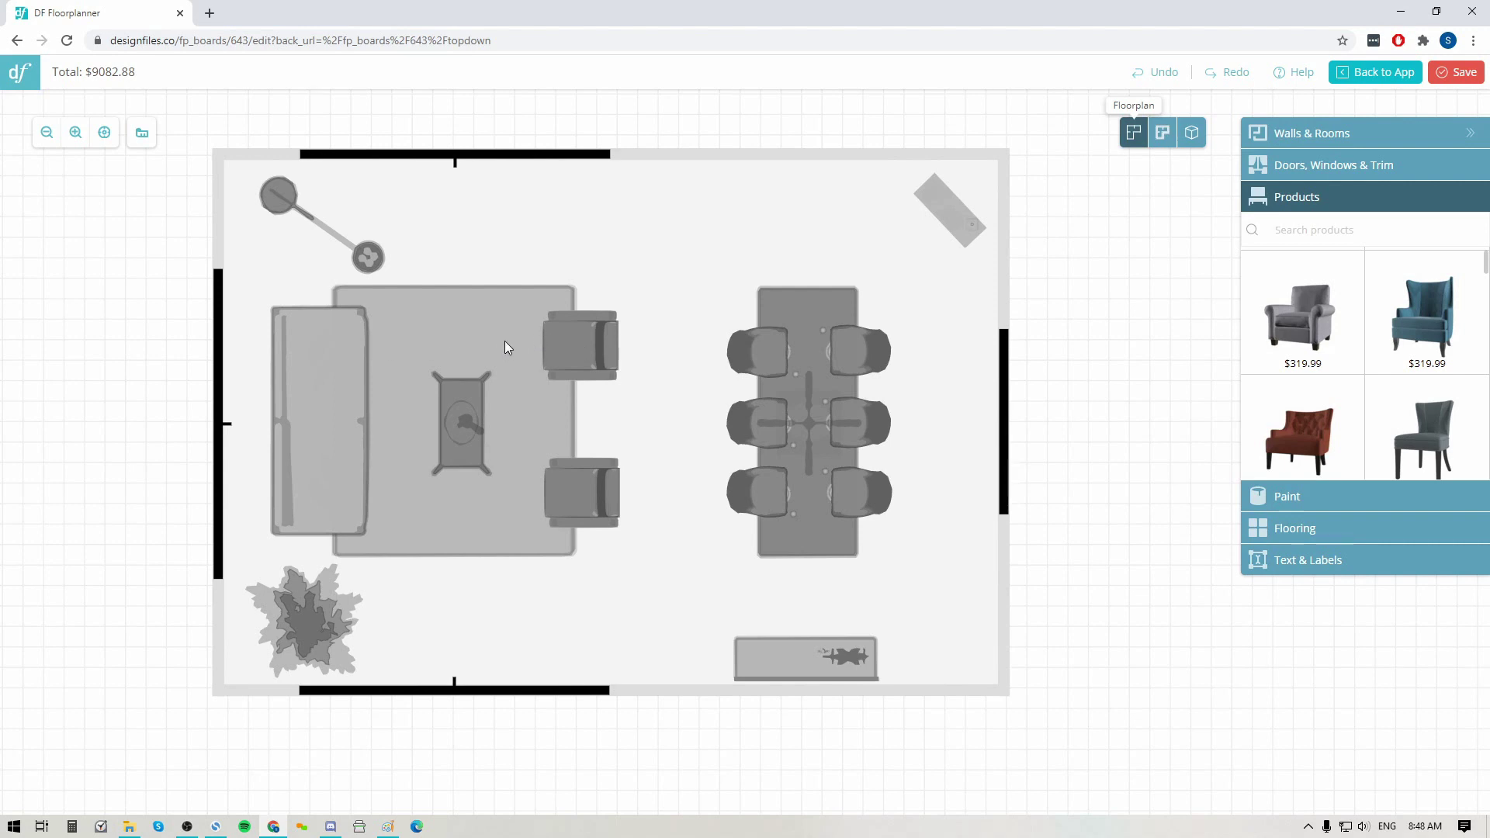
Measure the 5' 6" sofa-to-armchair gap, clear the measurement, and zoom back out.
mouse_move(146, 138)
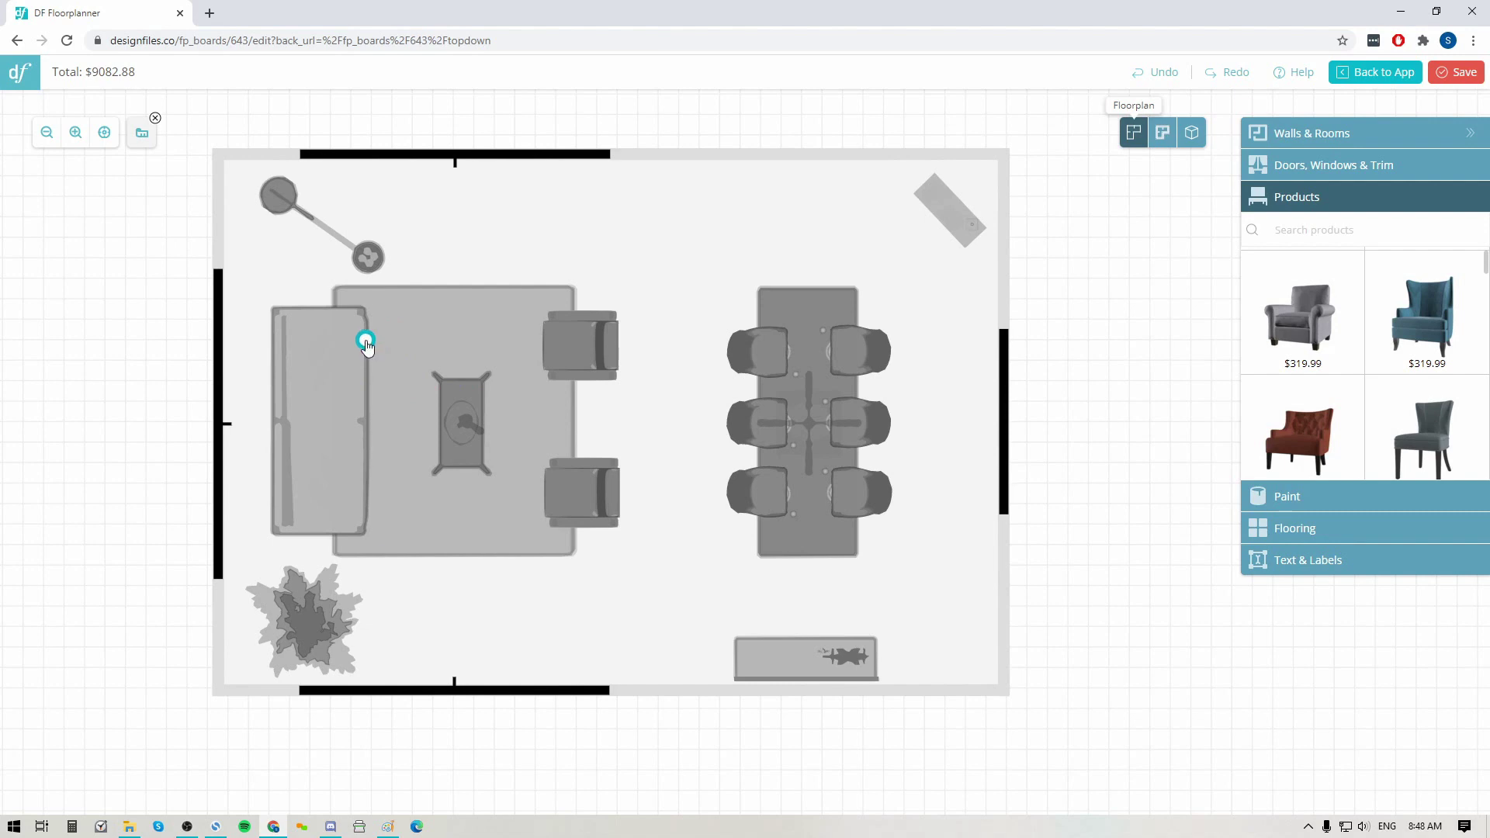
left_click_drag(366, 341, 541, 341)
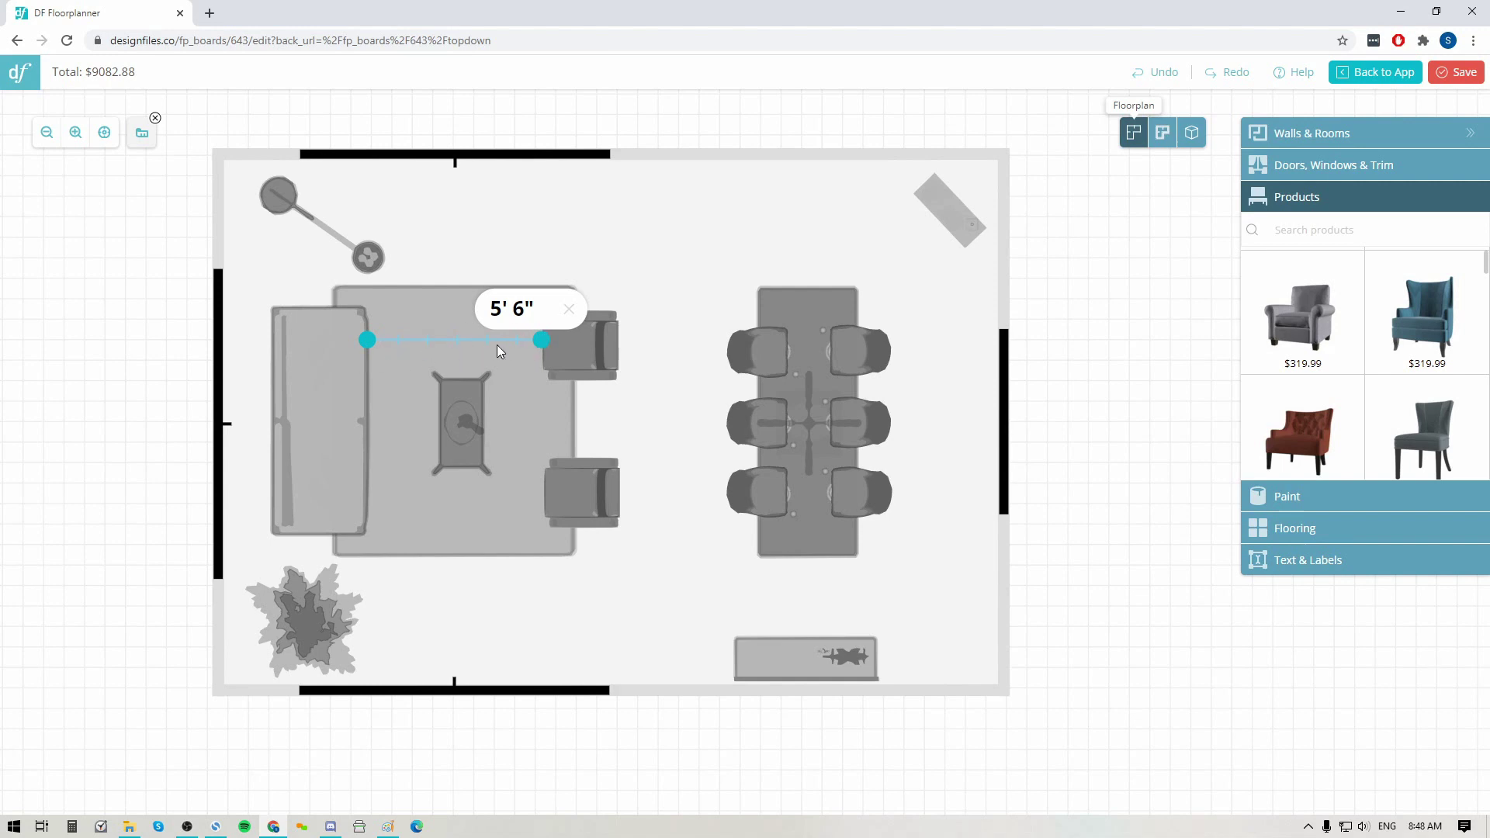
left_click(569, 310)
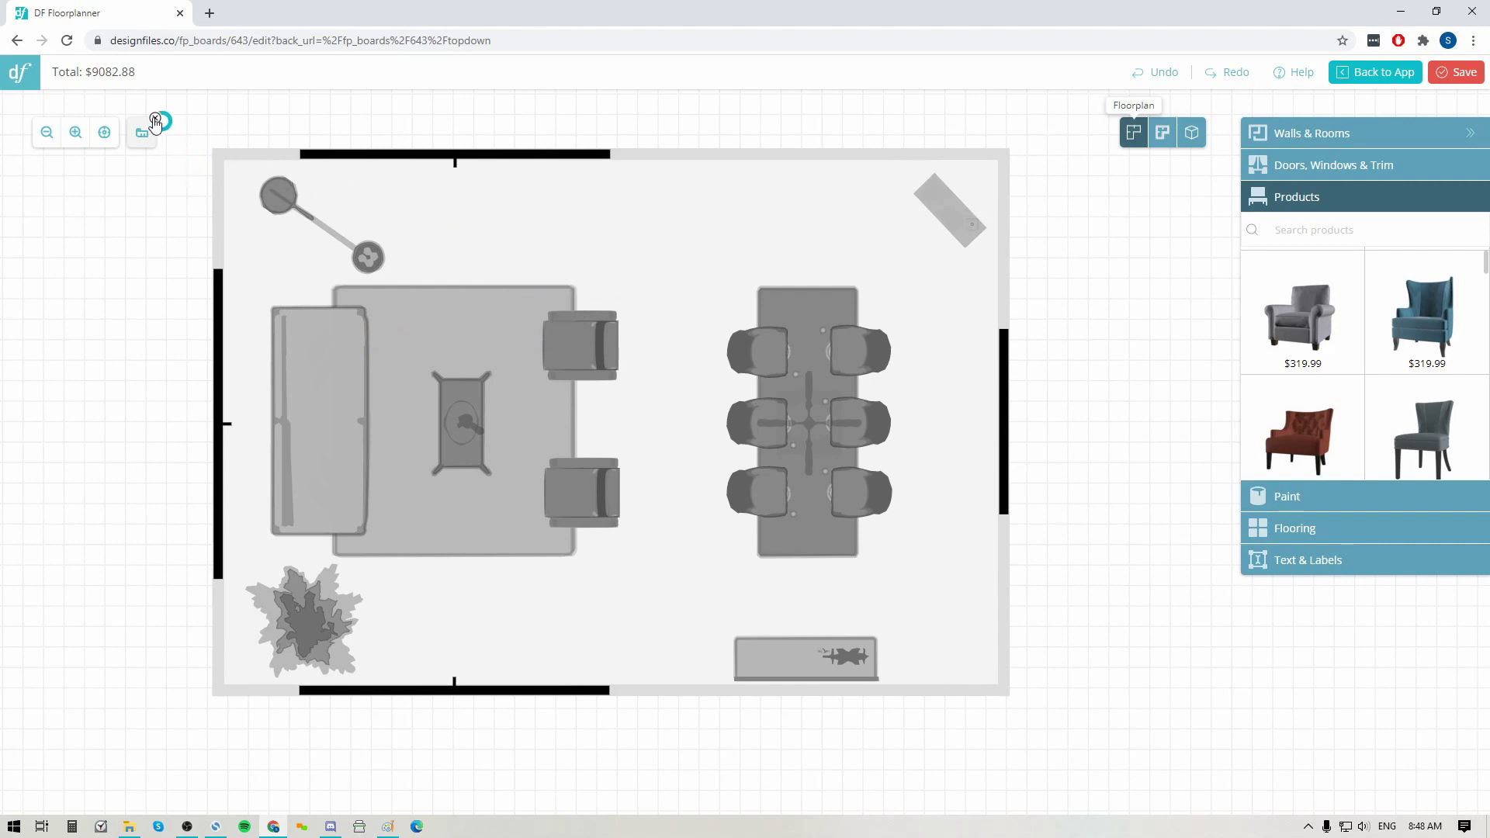
left_click(156, 121)
scroll(1171, 489, "down", 2)
left_click_drag(1084, 602, 1053, 587)
Check the top-wall window's 118 × 63 in size, then view the room in 3D from higher up.
scroll(1016, 613, "down", 1)
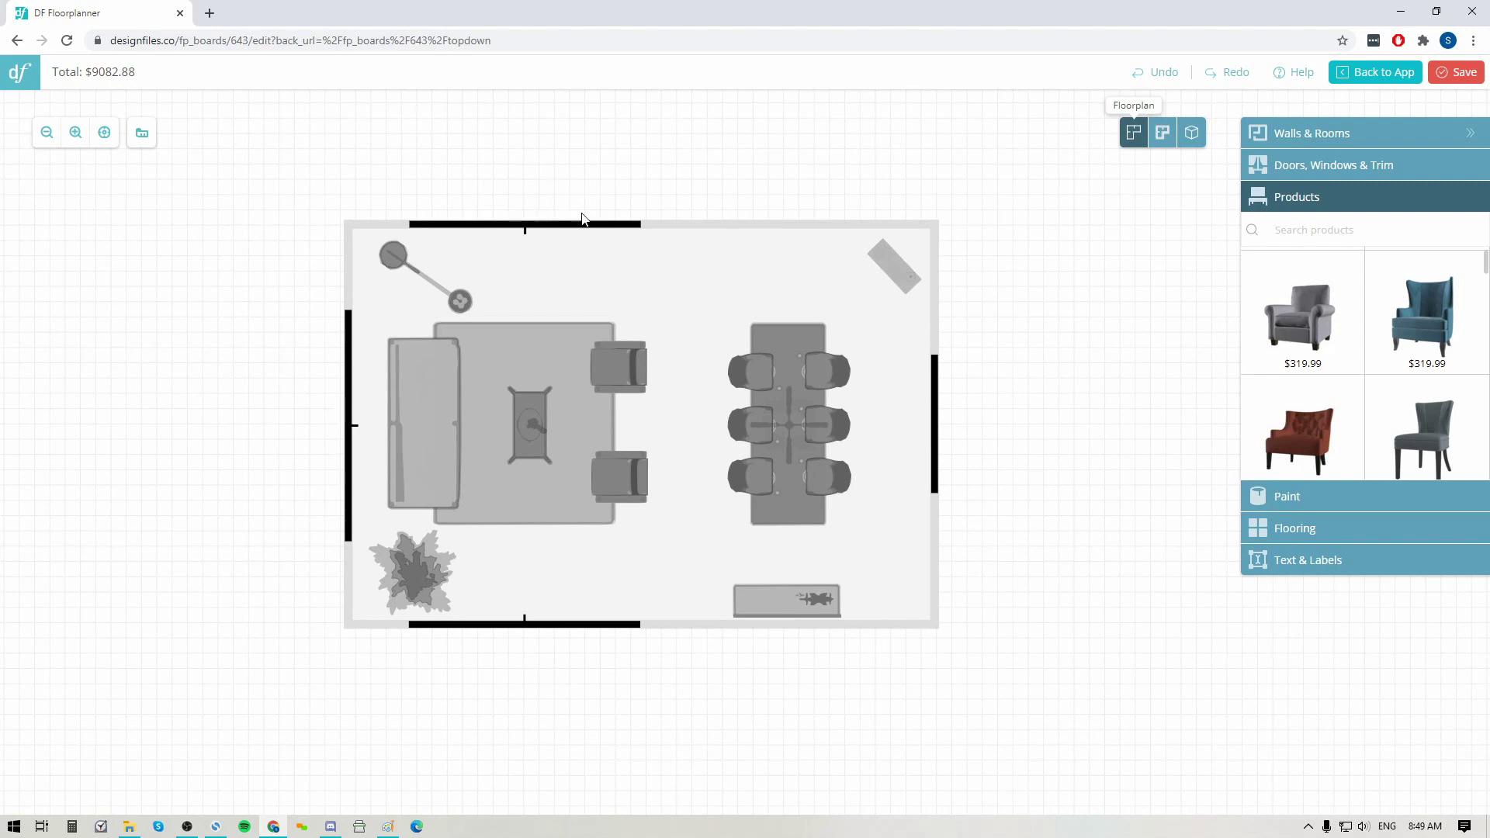
left_click(556, 231)
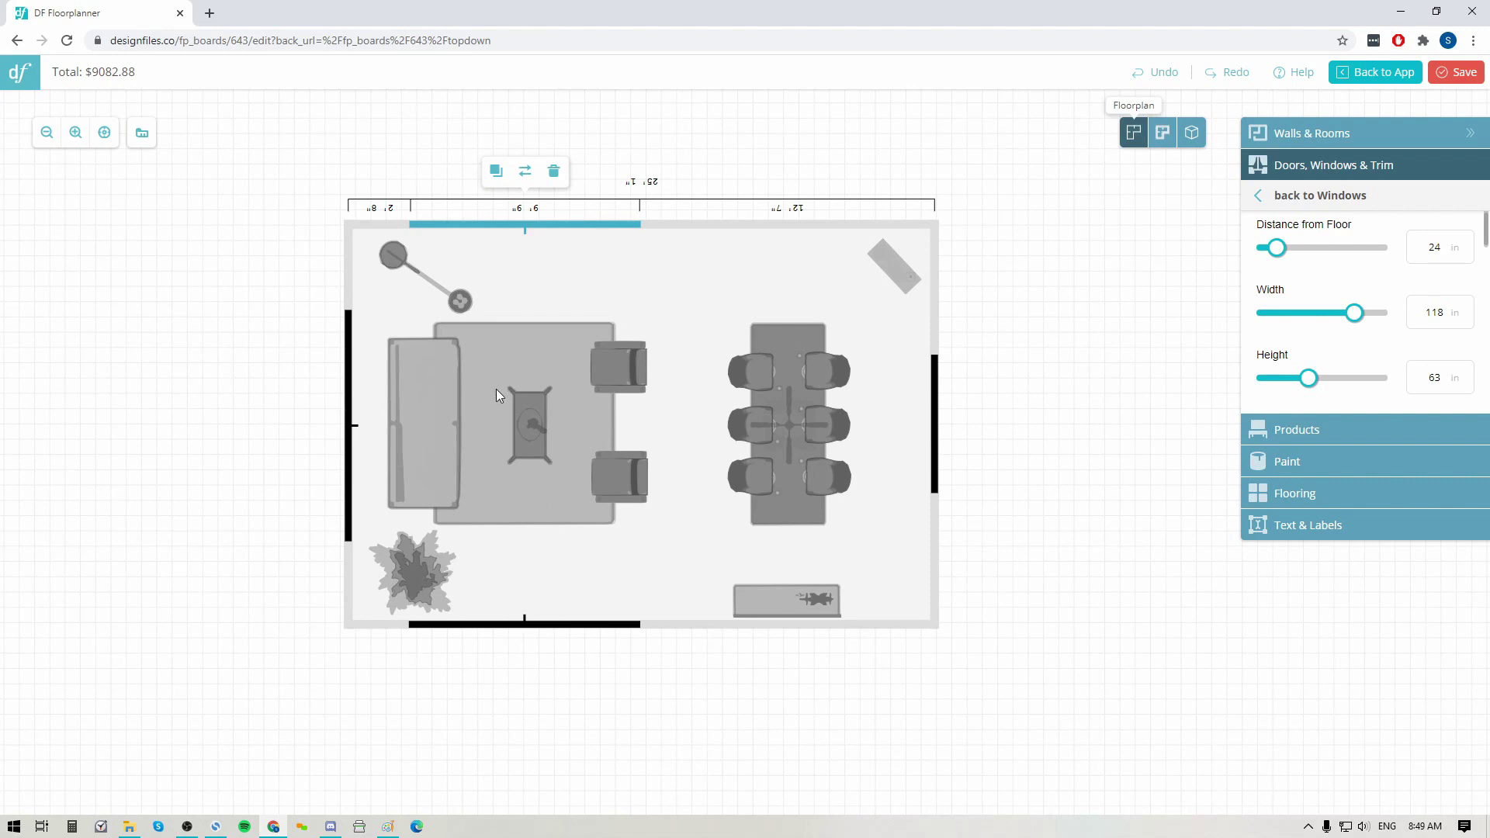
left_click(1198, 148)
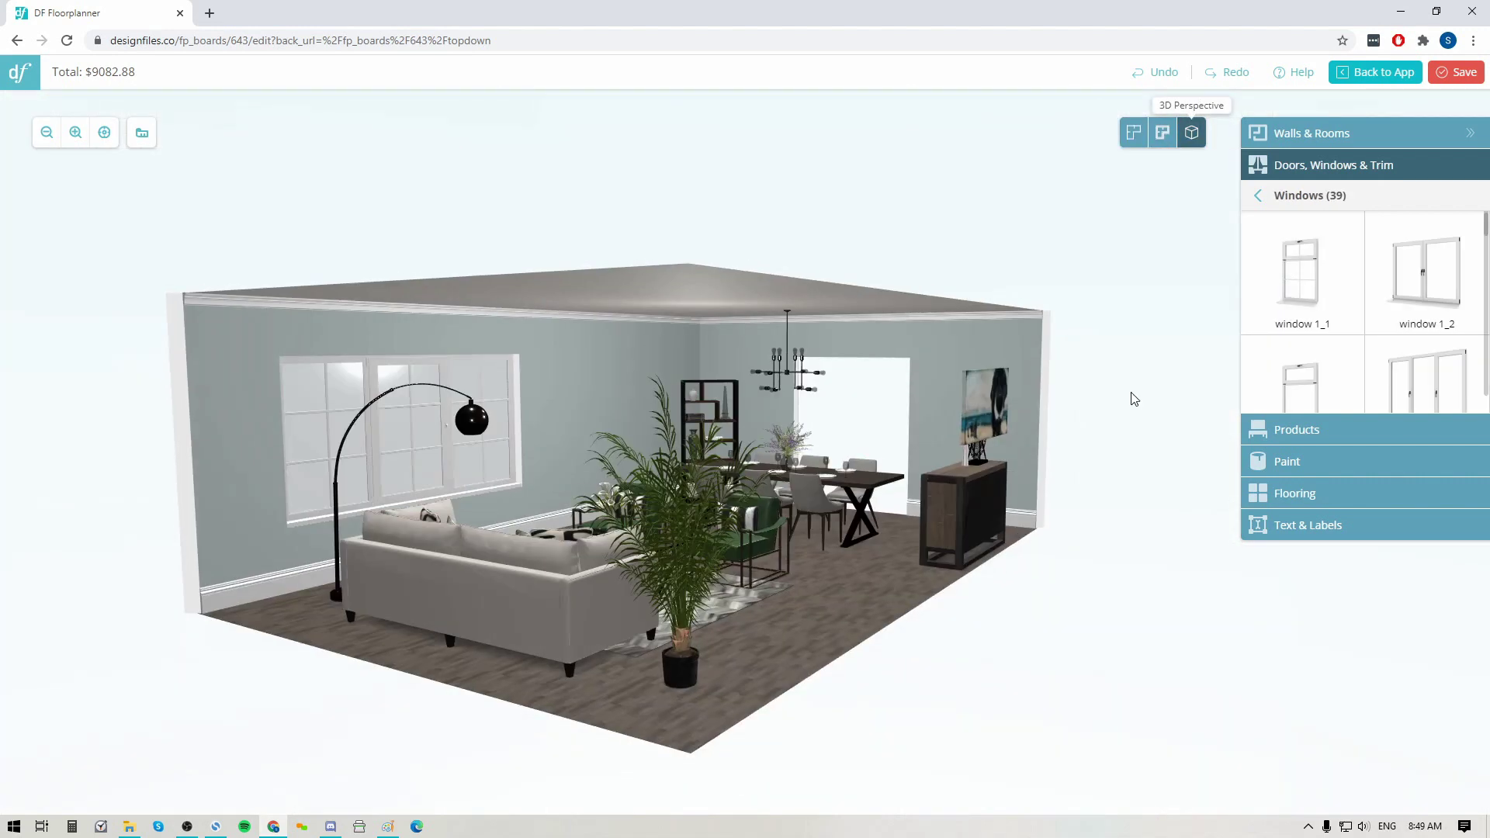
left_click_drag(1030, 698, 867, 742)
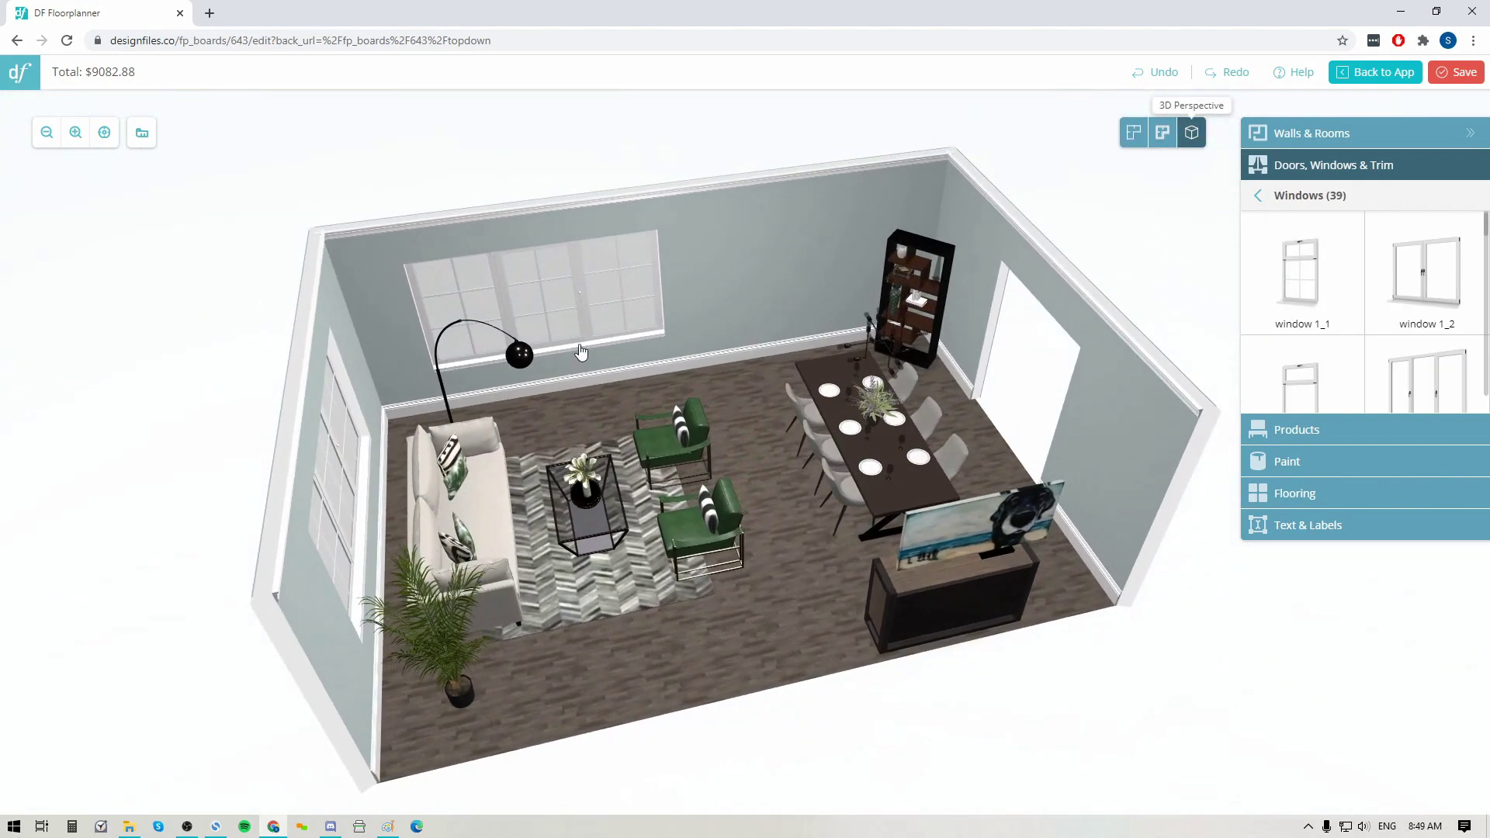
Return to the 2D plan and nudge the top-wall window slightly left.
left_click(1133, 137)
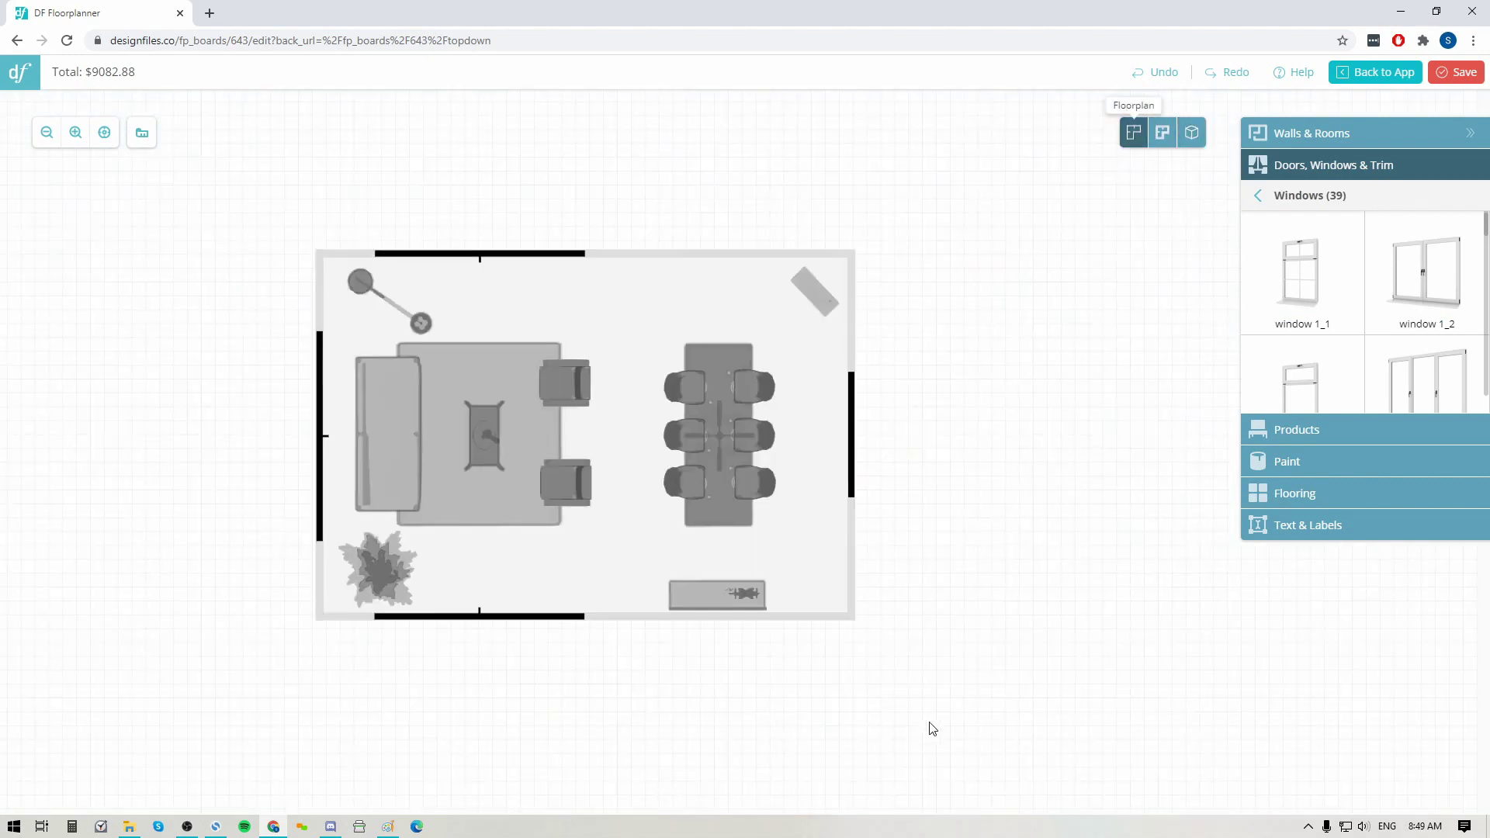
left_click(476, 261)
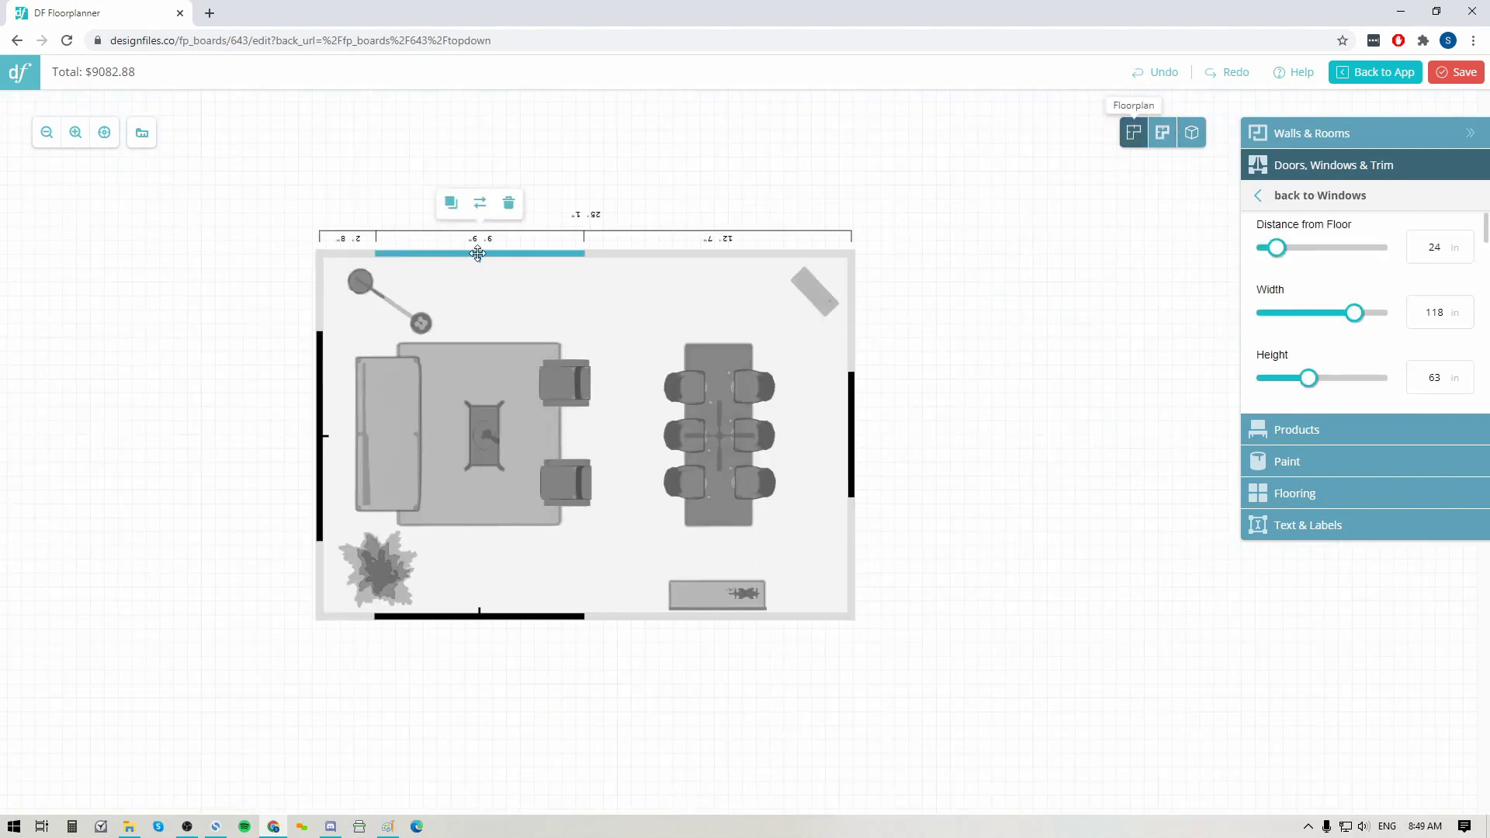
left_click_drag(478, 254, 480, 248)
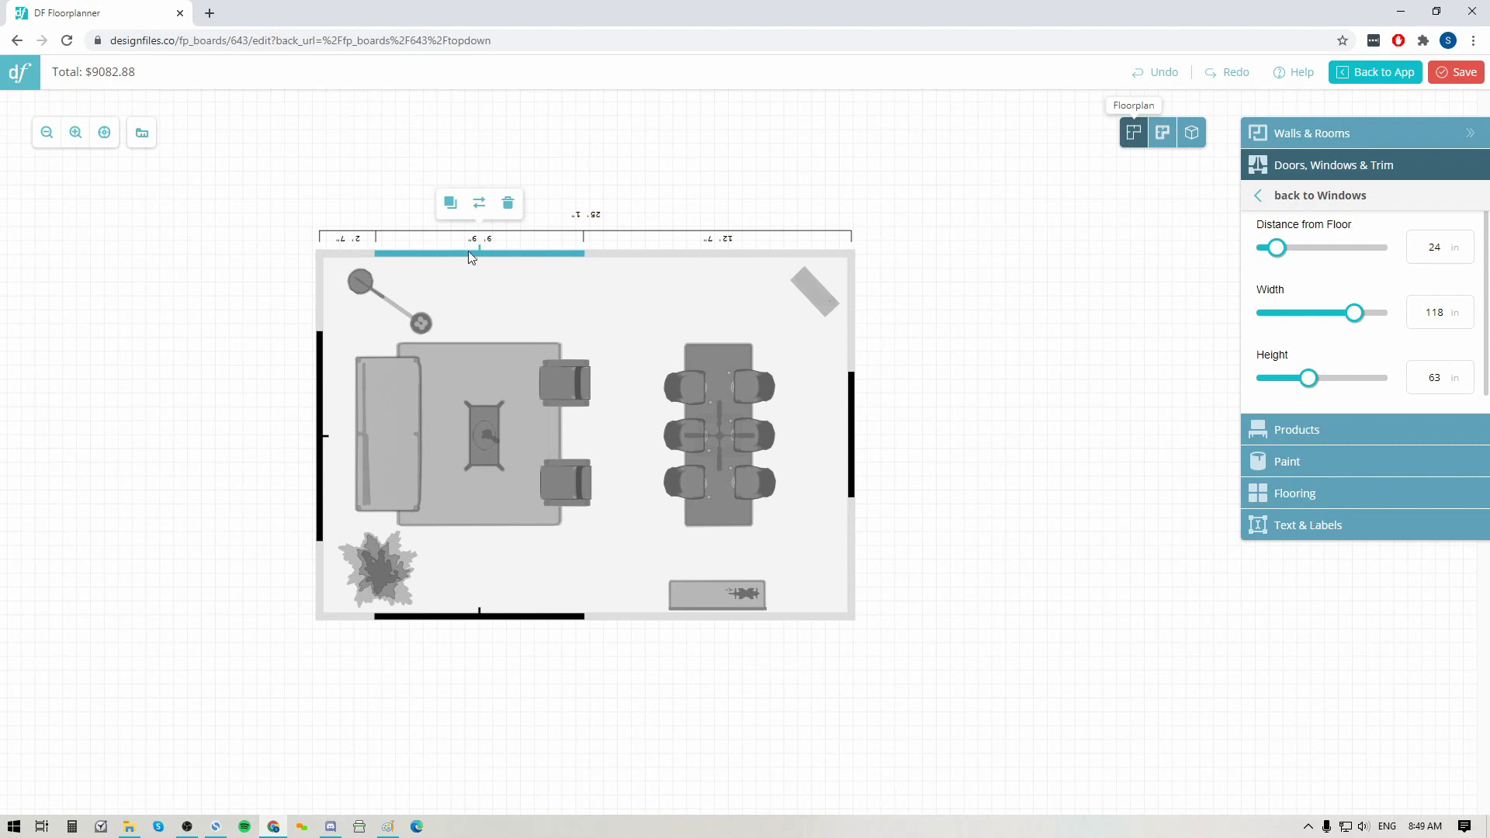
Verify the moved window in 3D, then return to the floor plan and deselect it.
left_click(1192, 135)
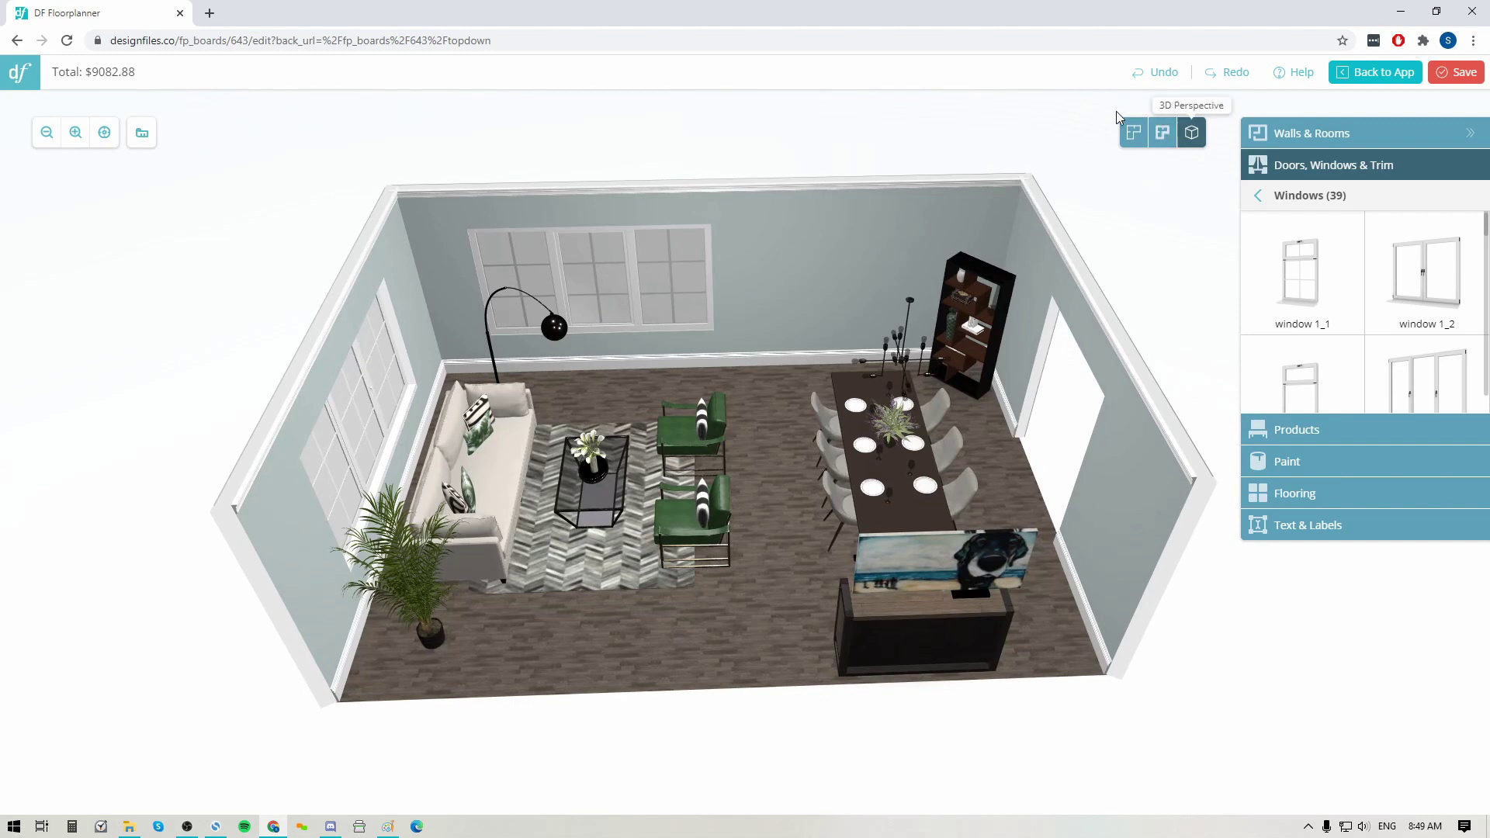
left_click(1134, 136)
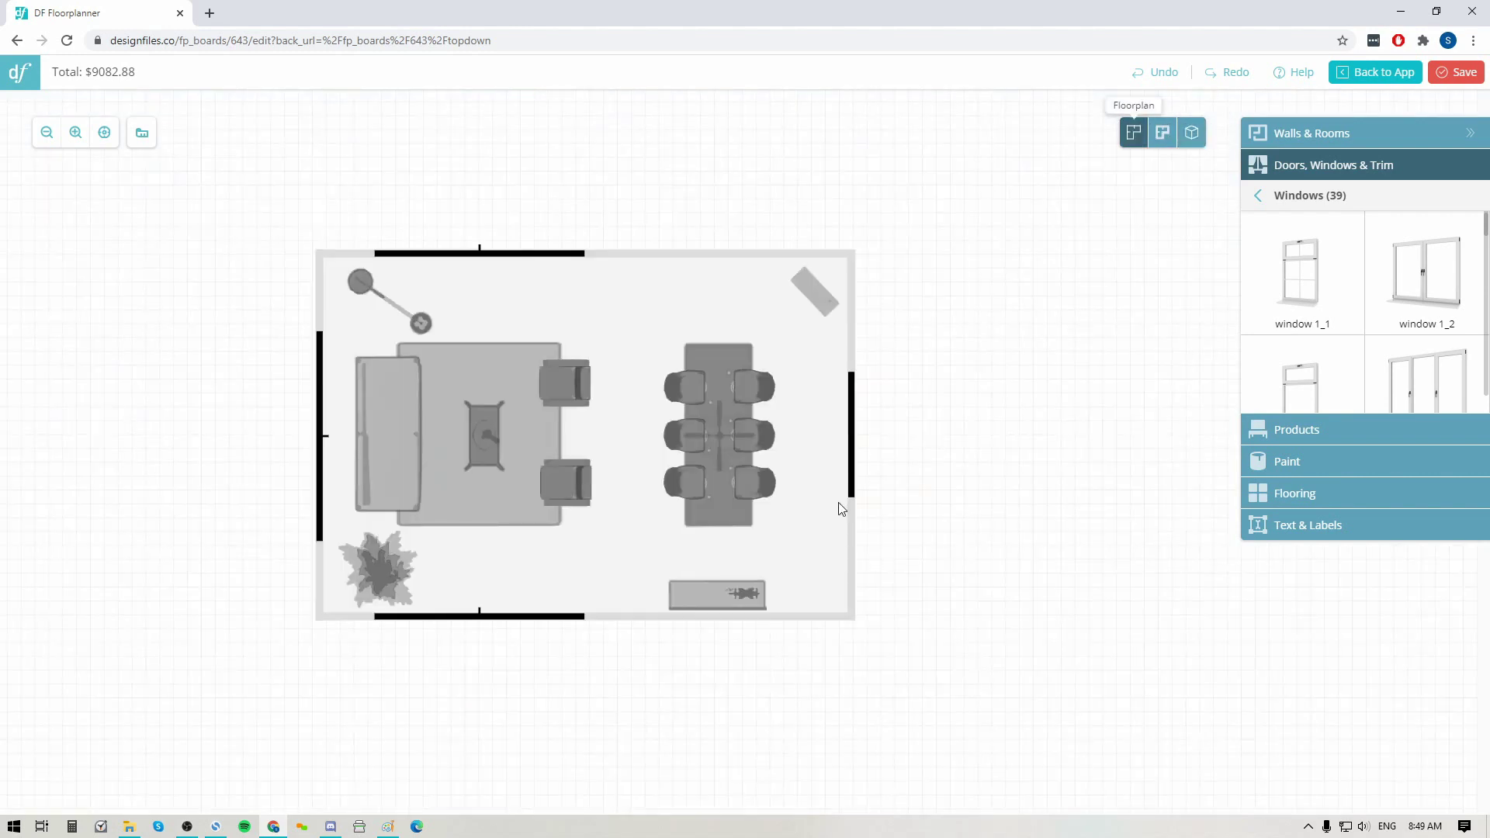
left_click(482, 256)
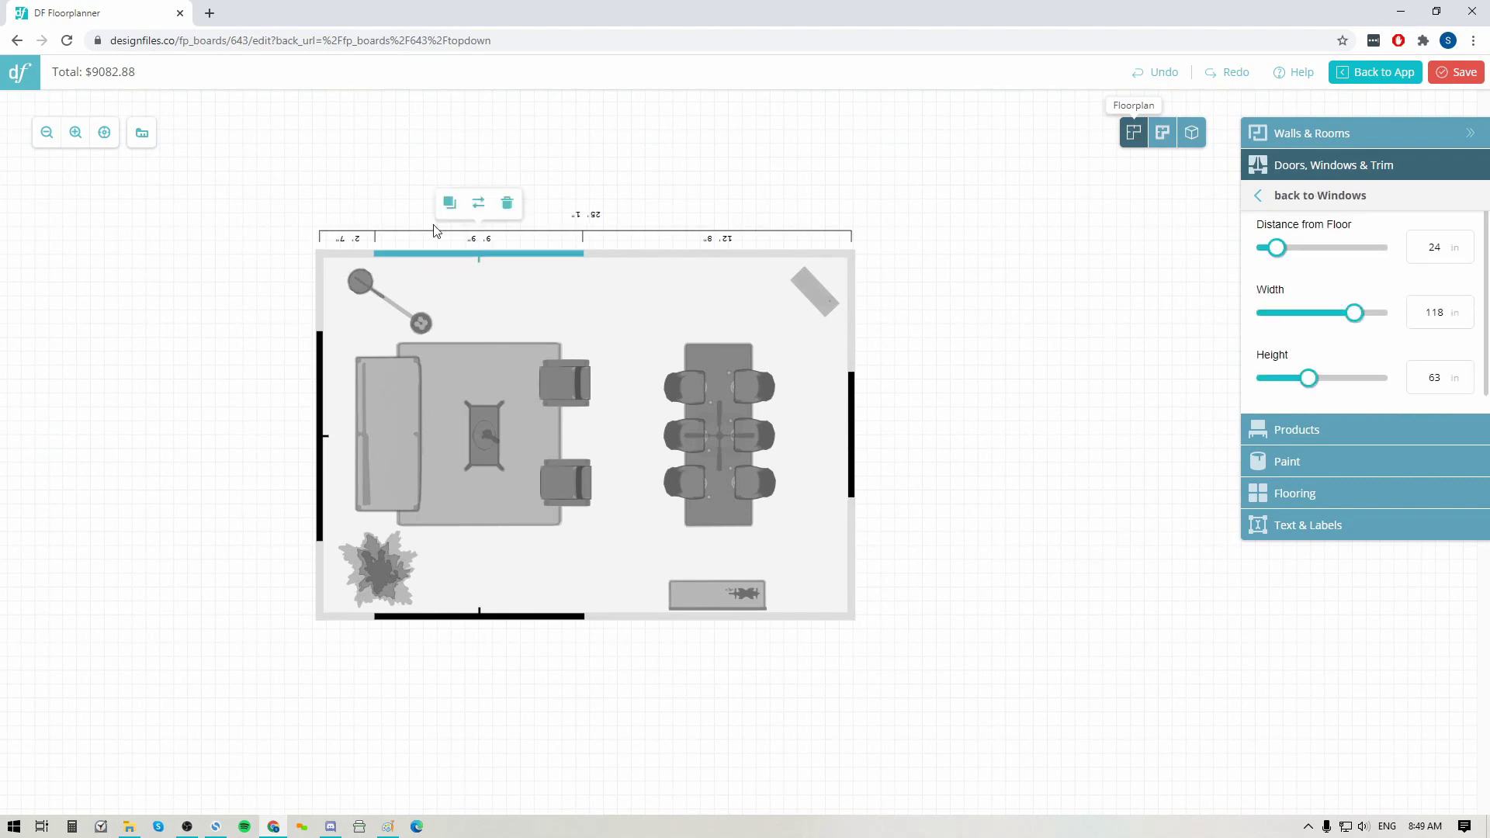
left_click(1060, 471)
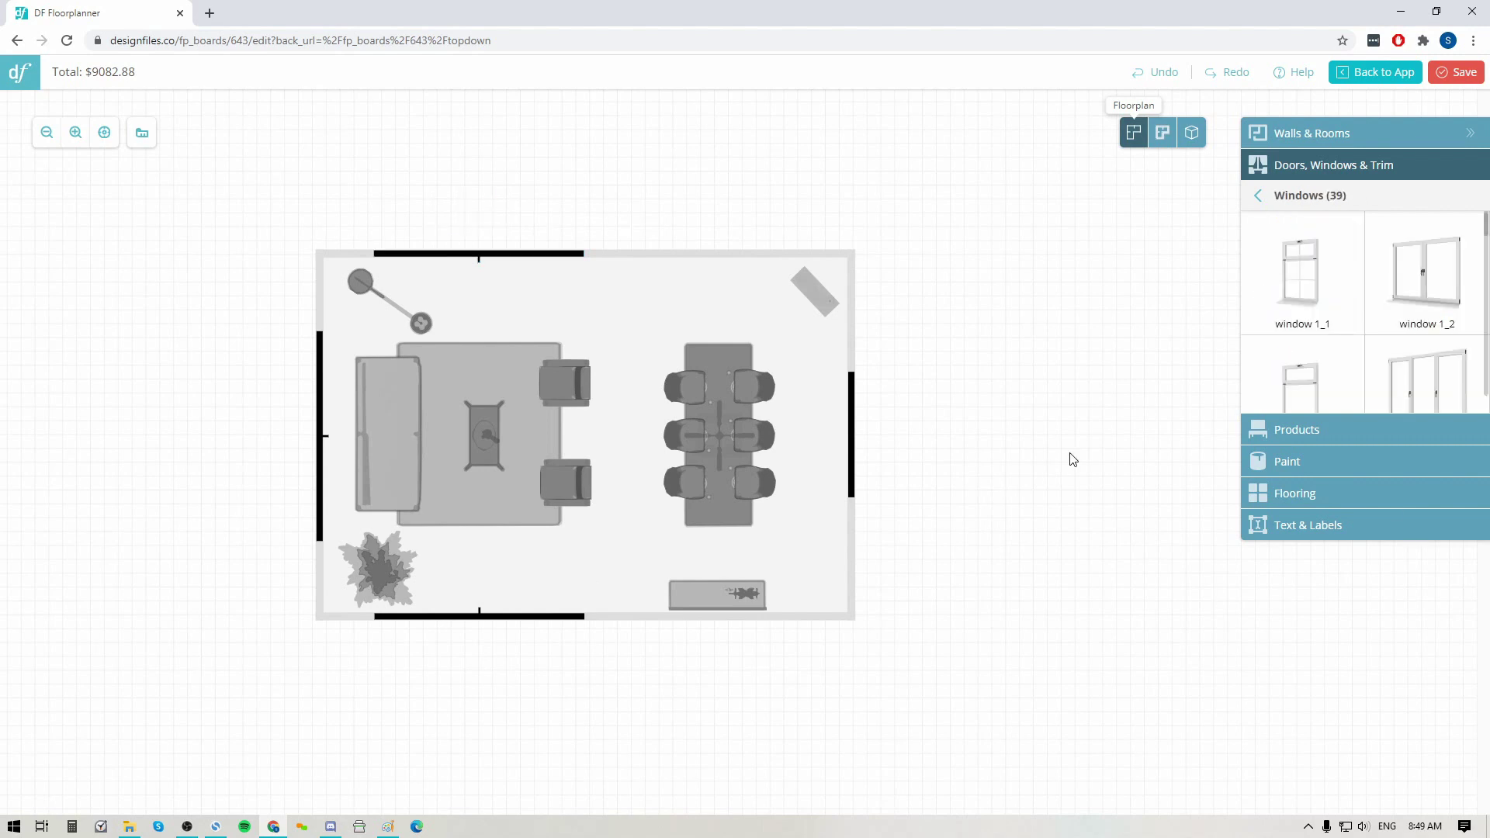
Place the 'door 1' model in the top wall near the right corner and flip its swing.
left_click(1304, 196)
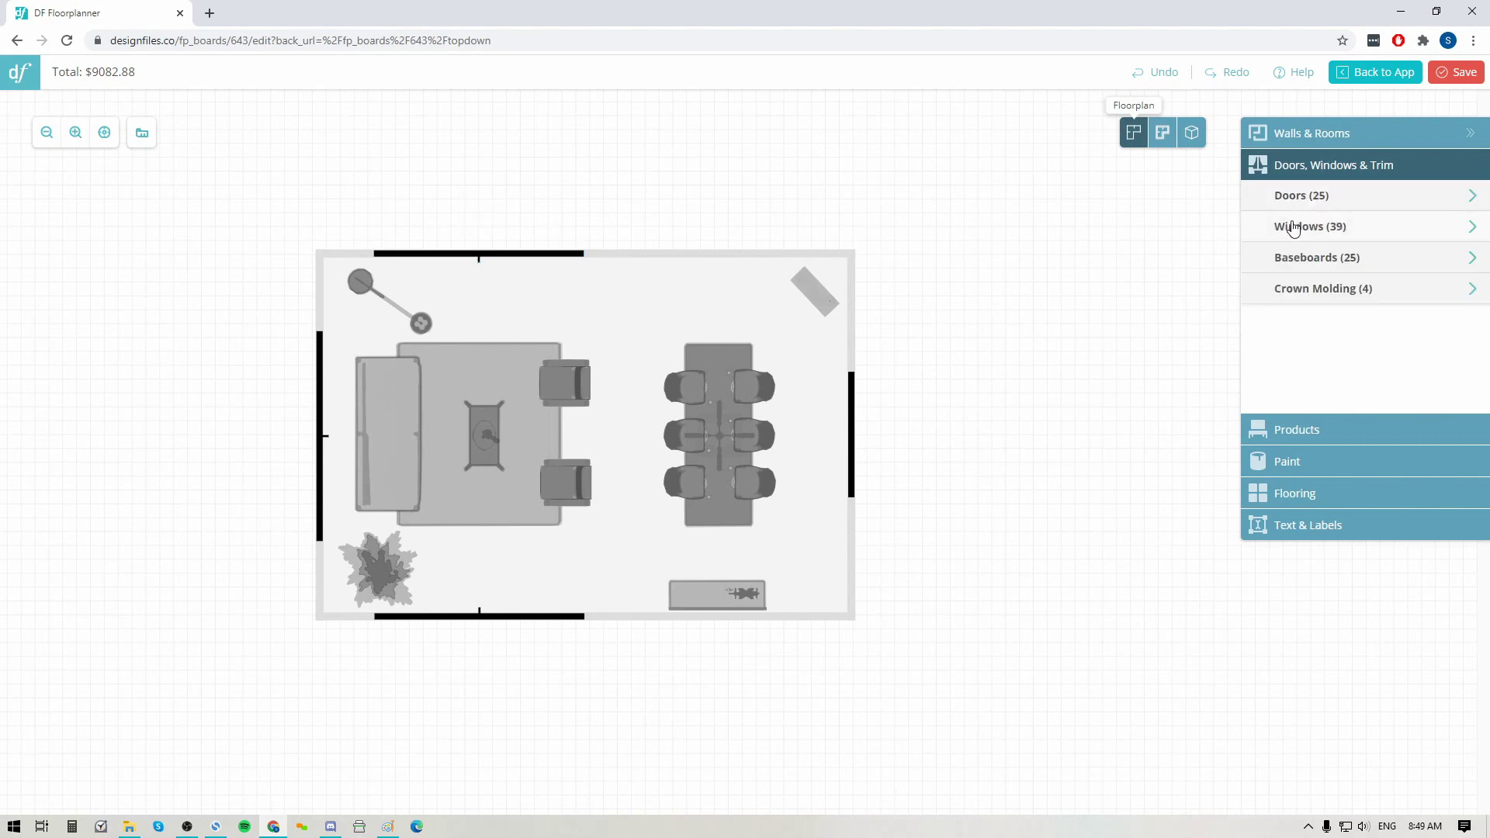
left_click(1290, 196)
mouse_move(1432, 285)
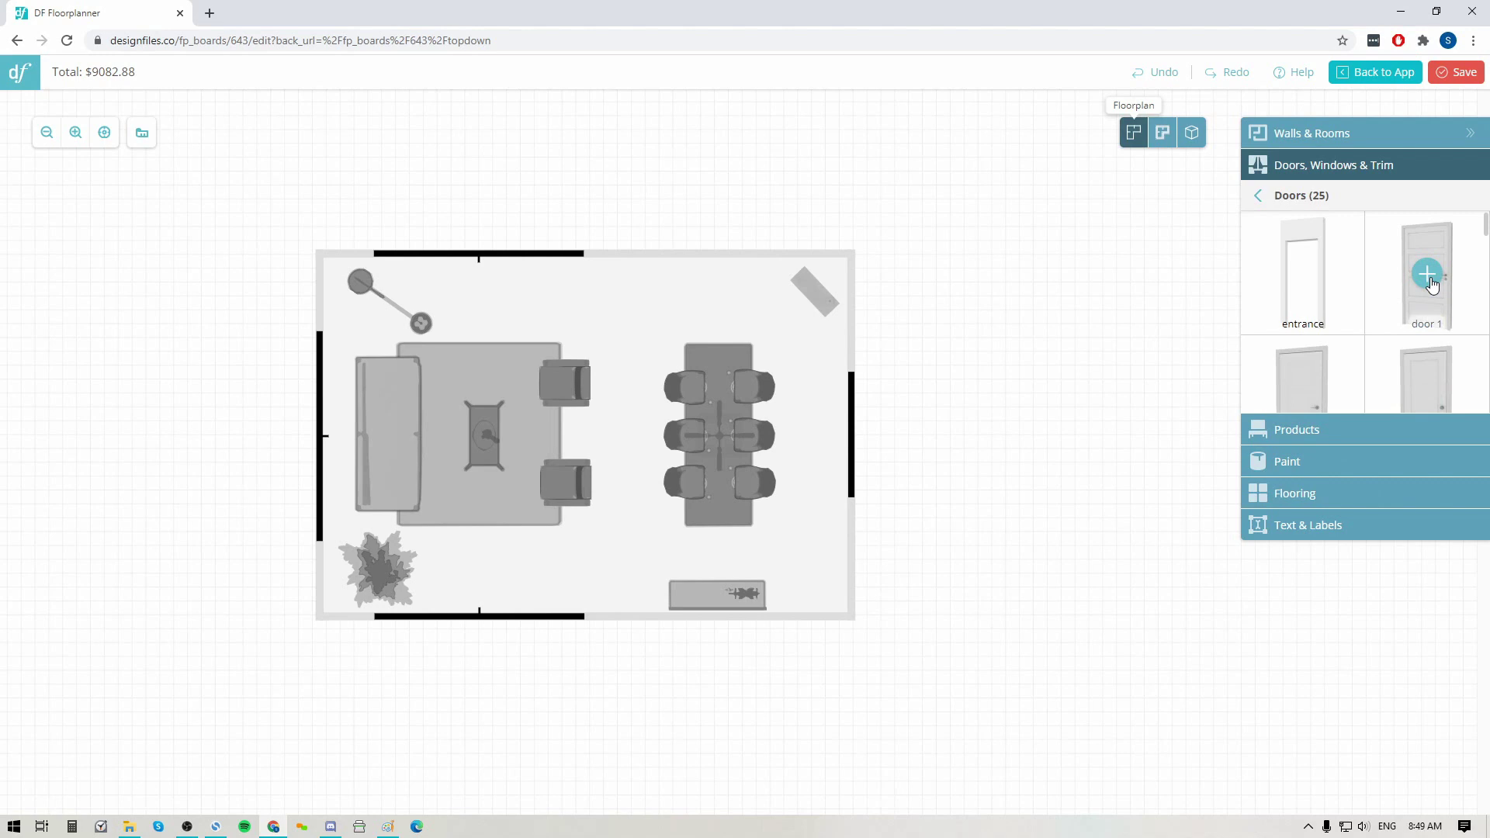
left_click_drag(1430, 281, 719, 251)
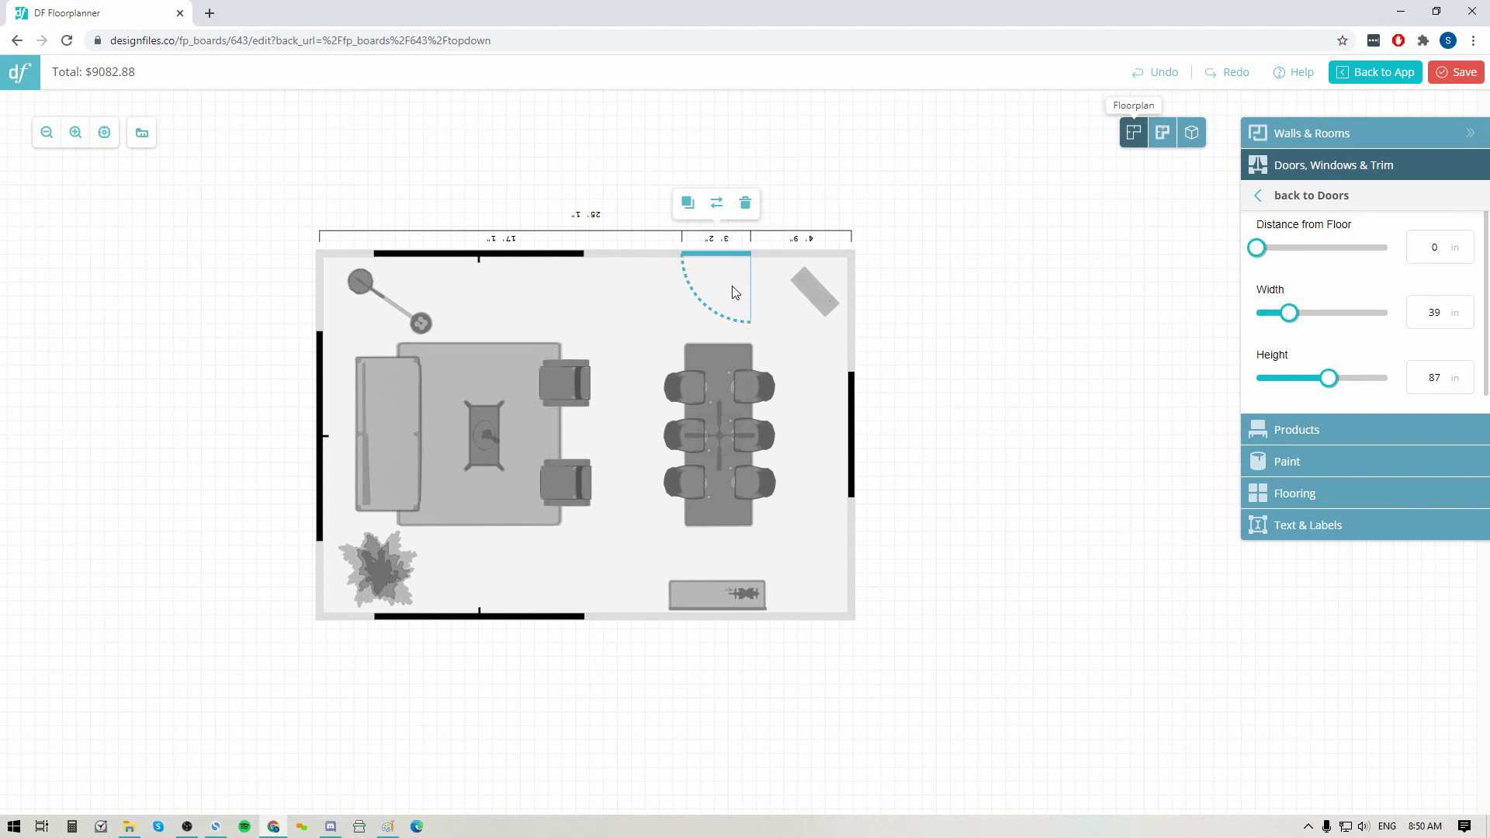
triple_click(717, 205)
left_click(719, 206)
Slide the 39 × 87 in door slightly left and flip it to swing outward, hinged left.
left_click(717, 254)
mouse_move(717, 253)
left_mouse_down()
mouse_move(716, 273)
mouse_move(715, 235)
mouse_move(716, 277)
mouse_move(714, 247)
left_mouse_up()
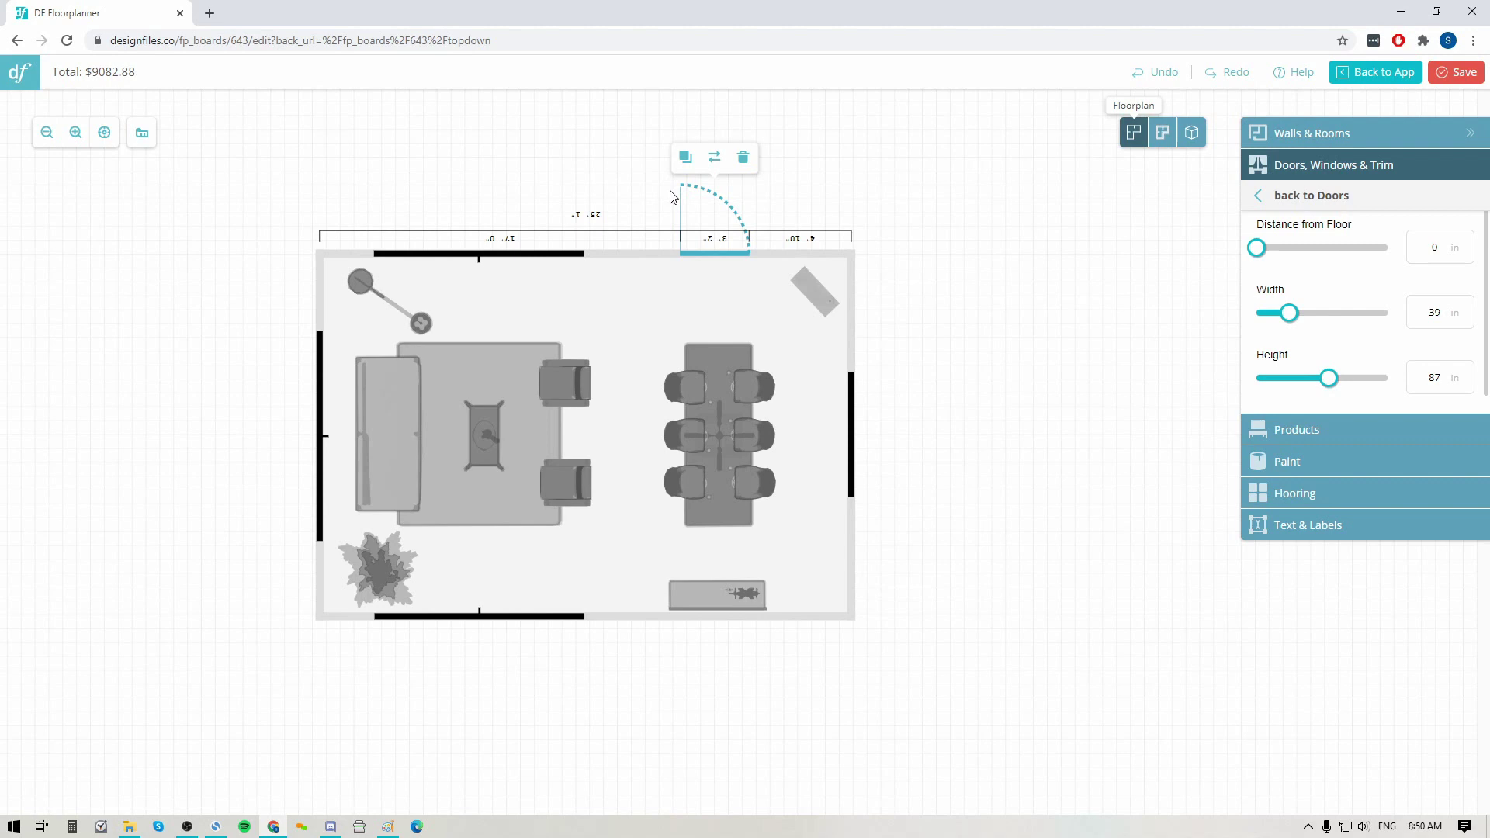
triple_click(715, 158)
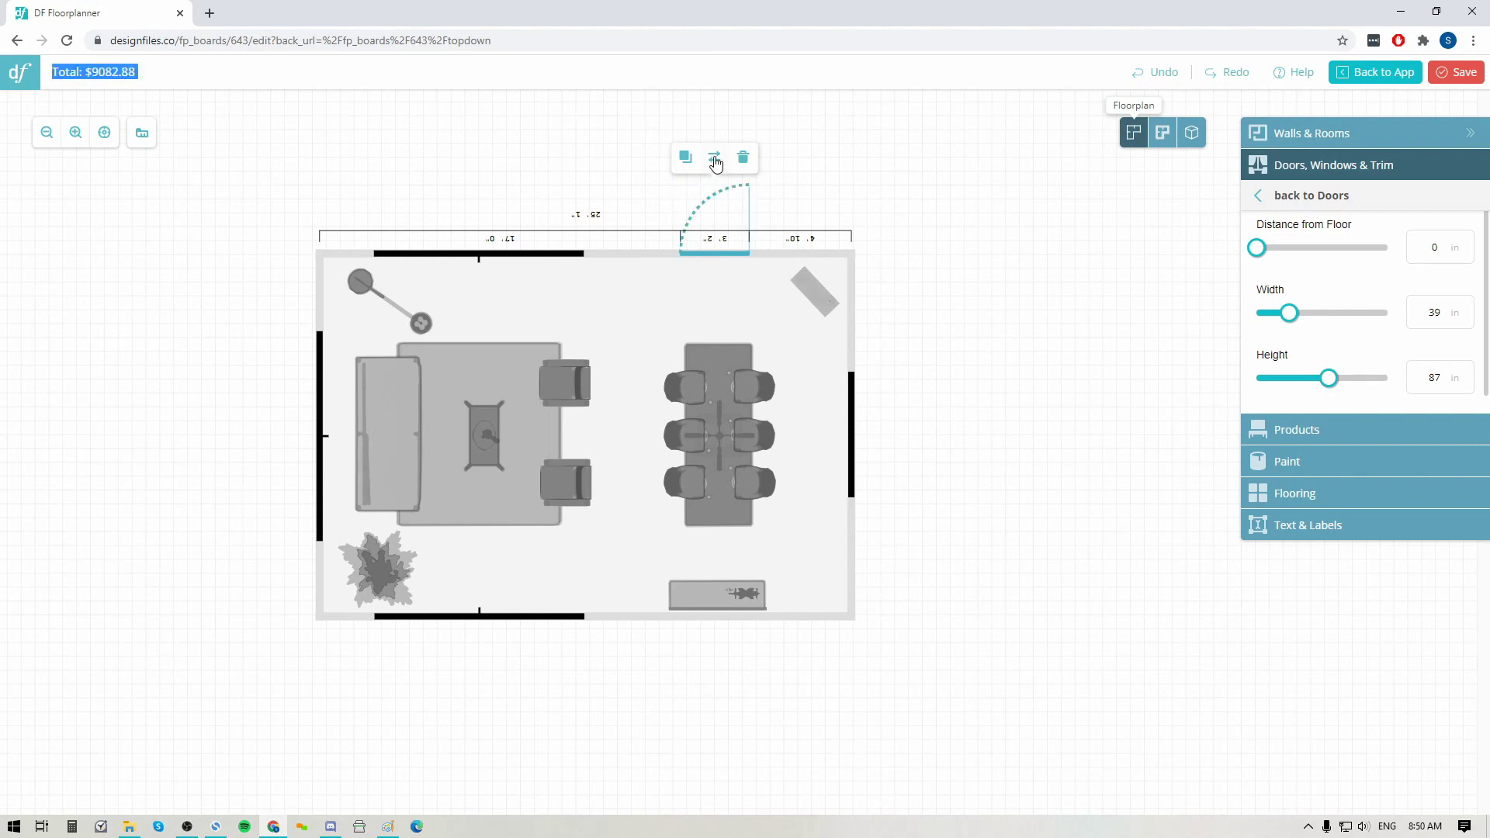
left_click(715, 158)
left_click(715, 158)
left_click(714, 159)
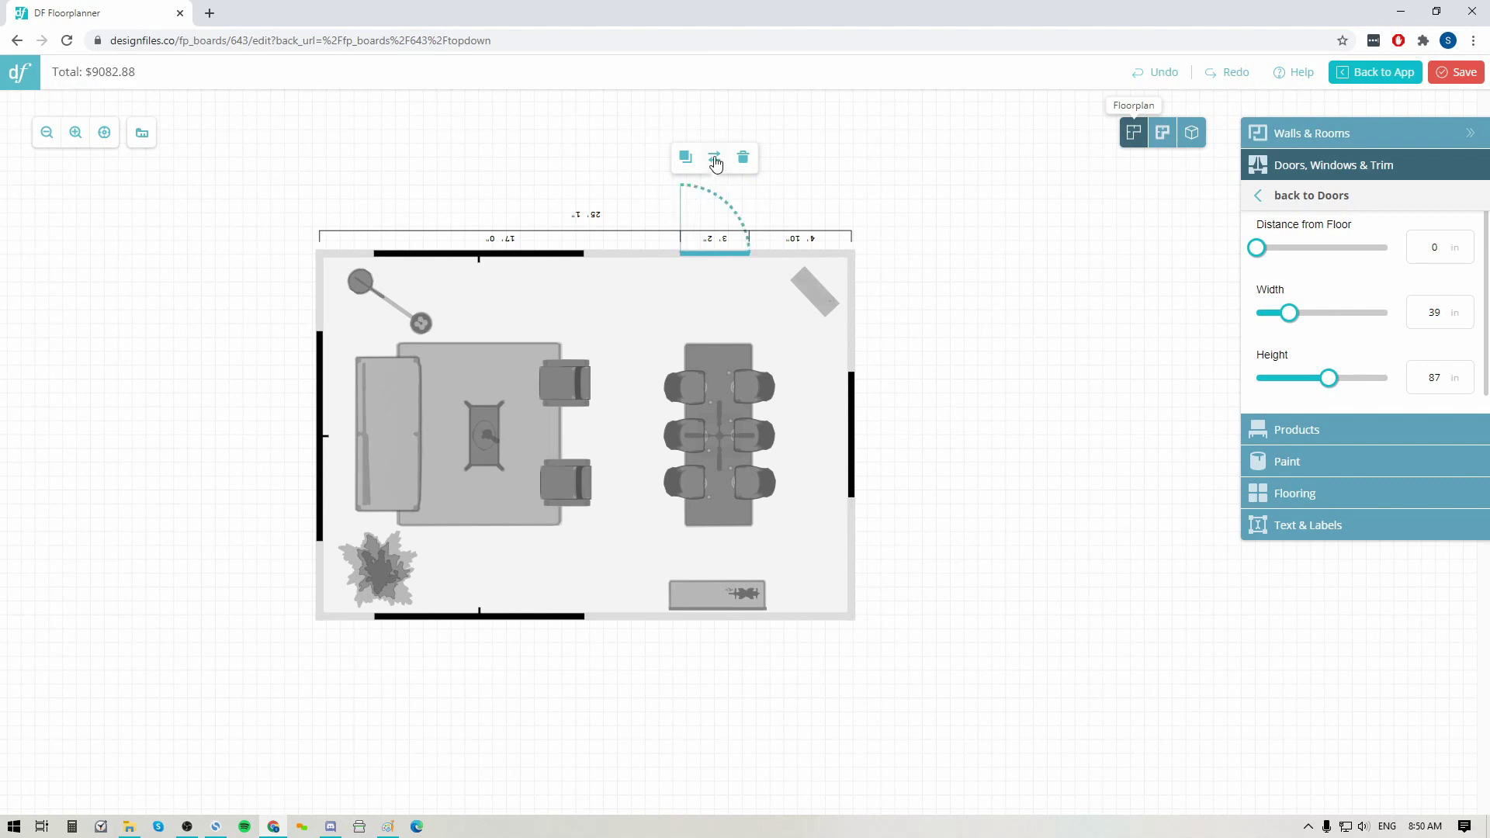
left_click(950, 380)
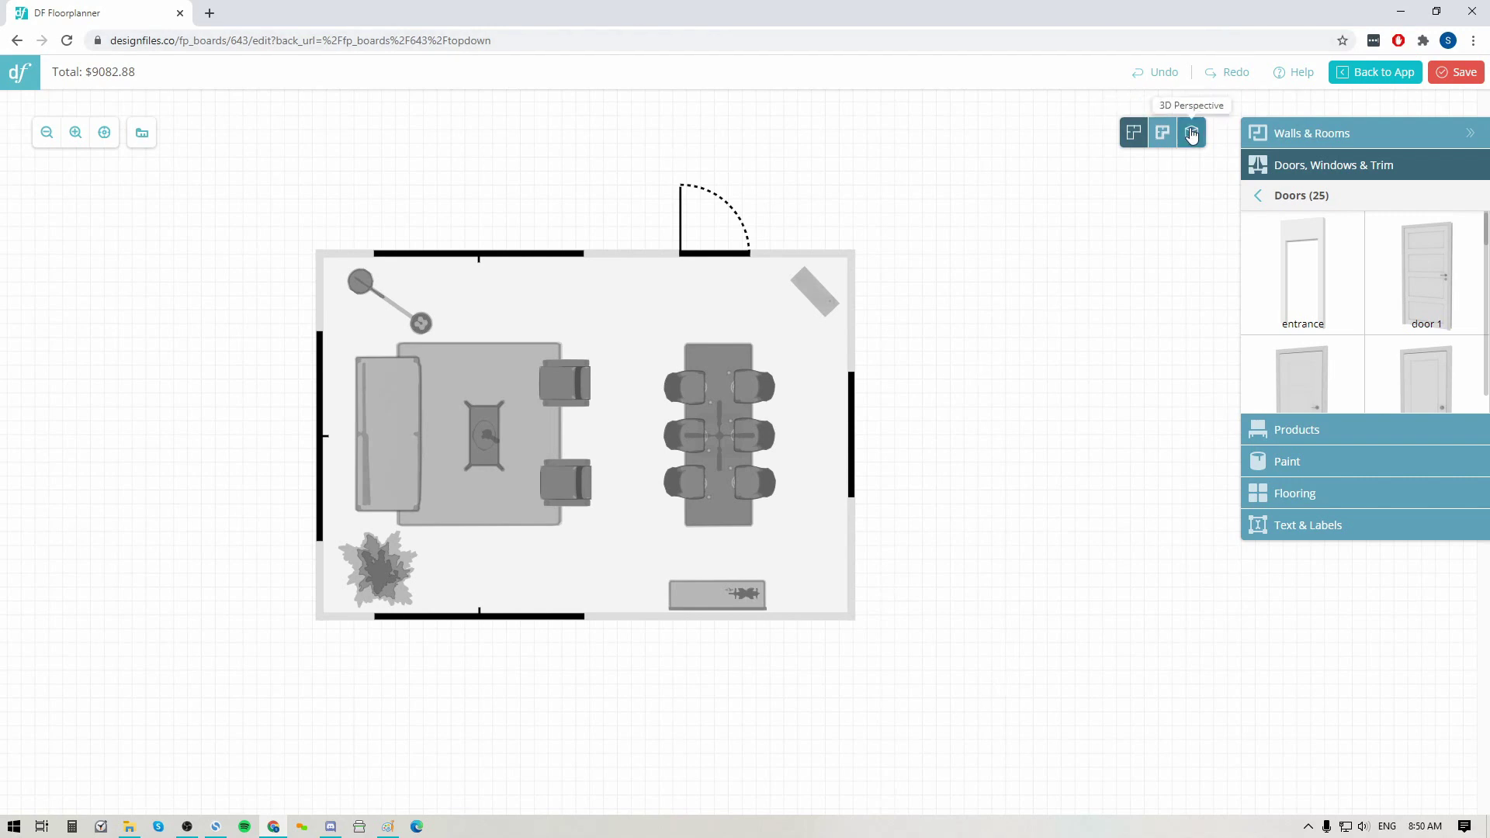
Show the room in 3D from a near-front angle and select the back-wall window.
left_click(1191, 134)
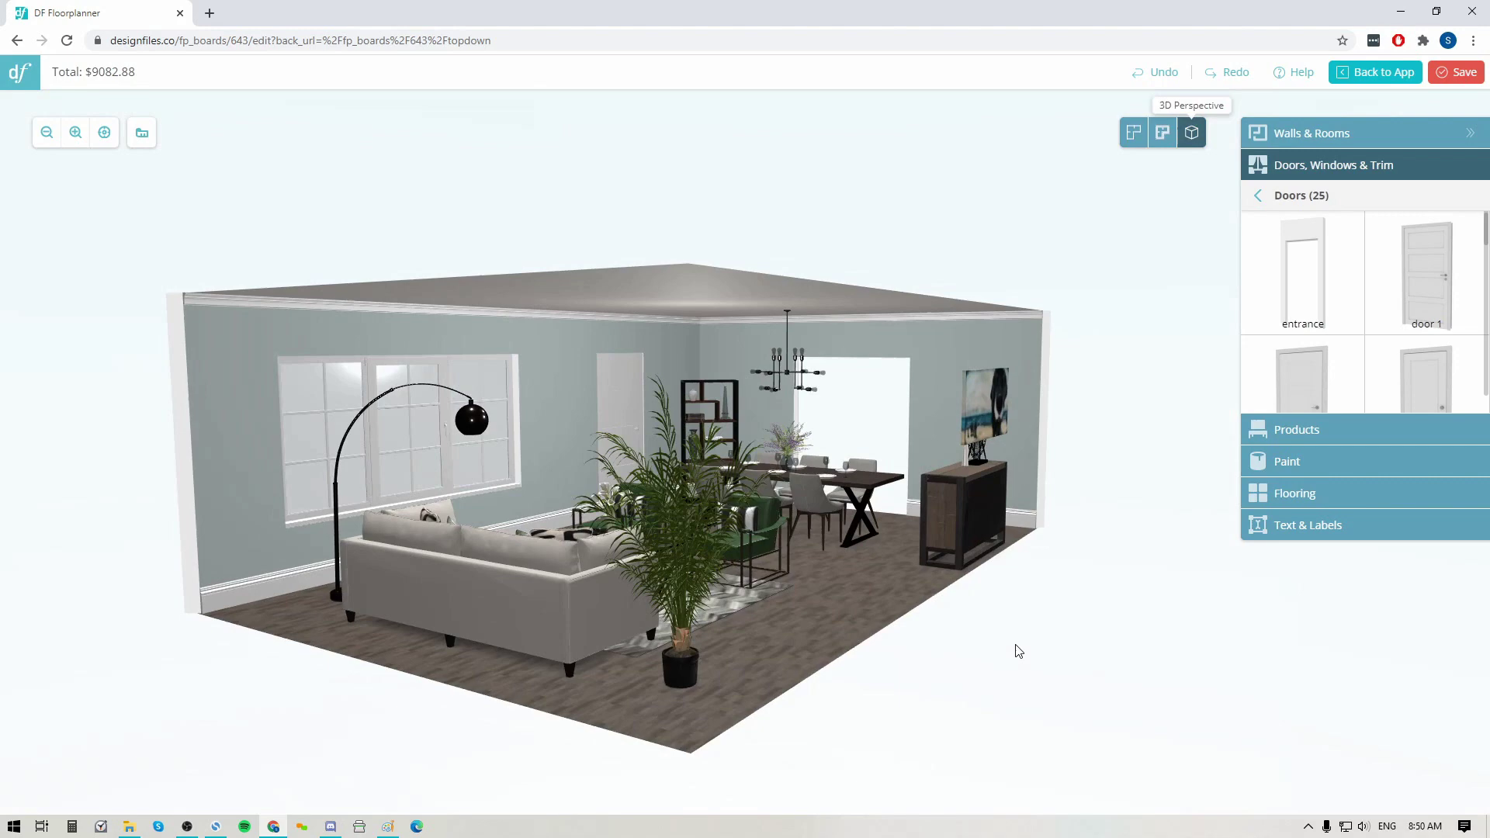
left_click_drag(1051, 706, 696, 744)
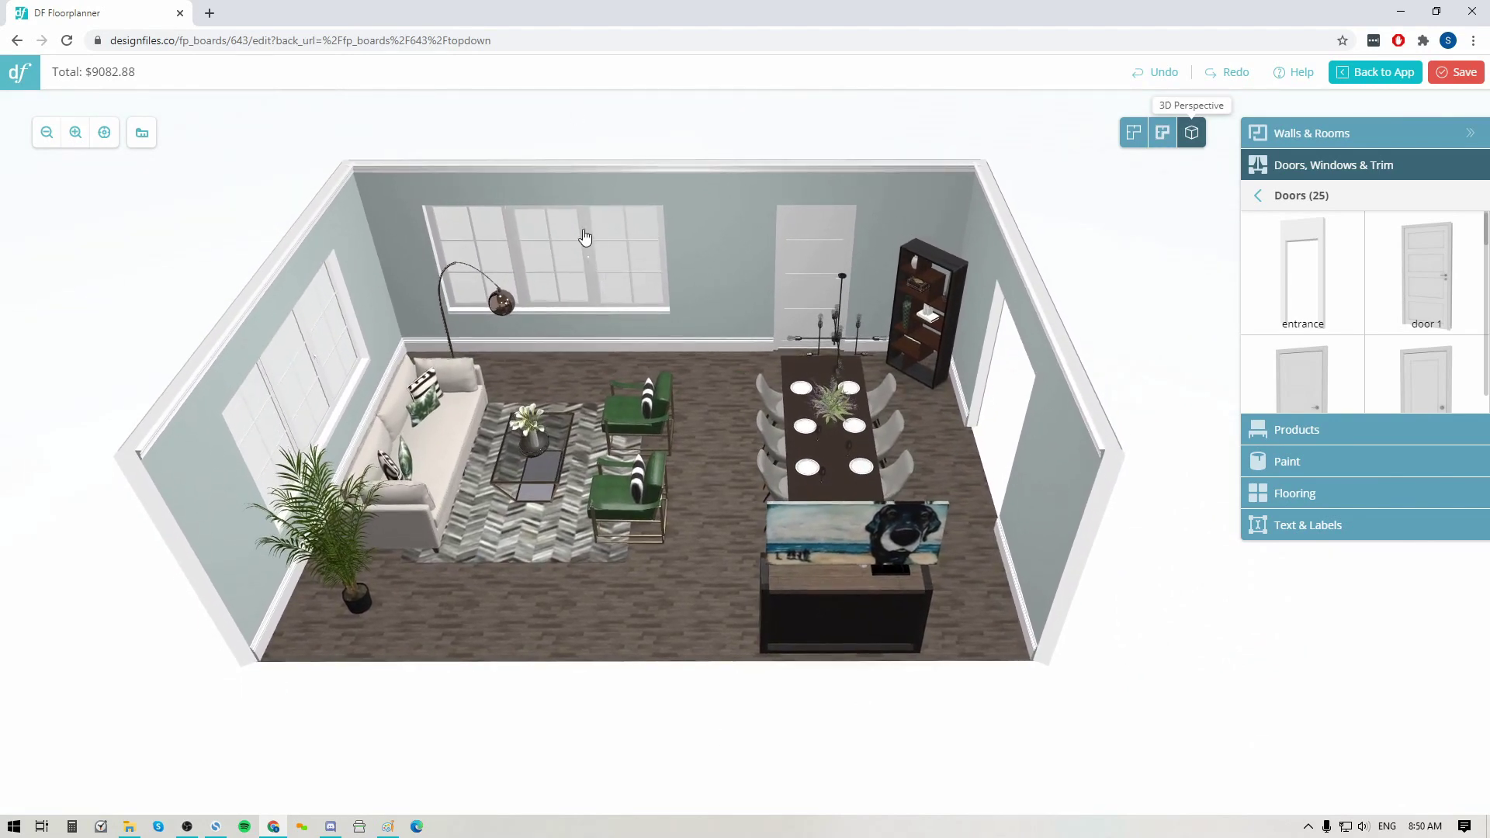
left_click(585, 266)
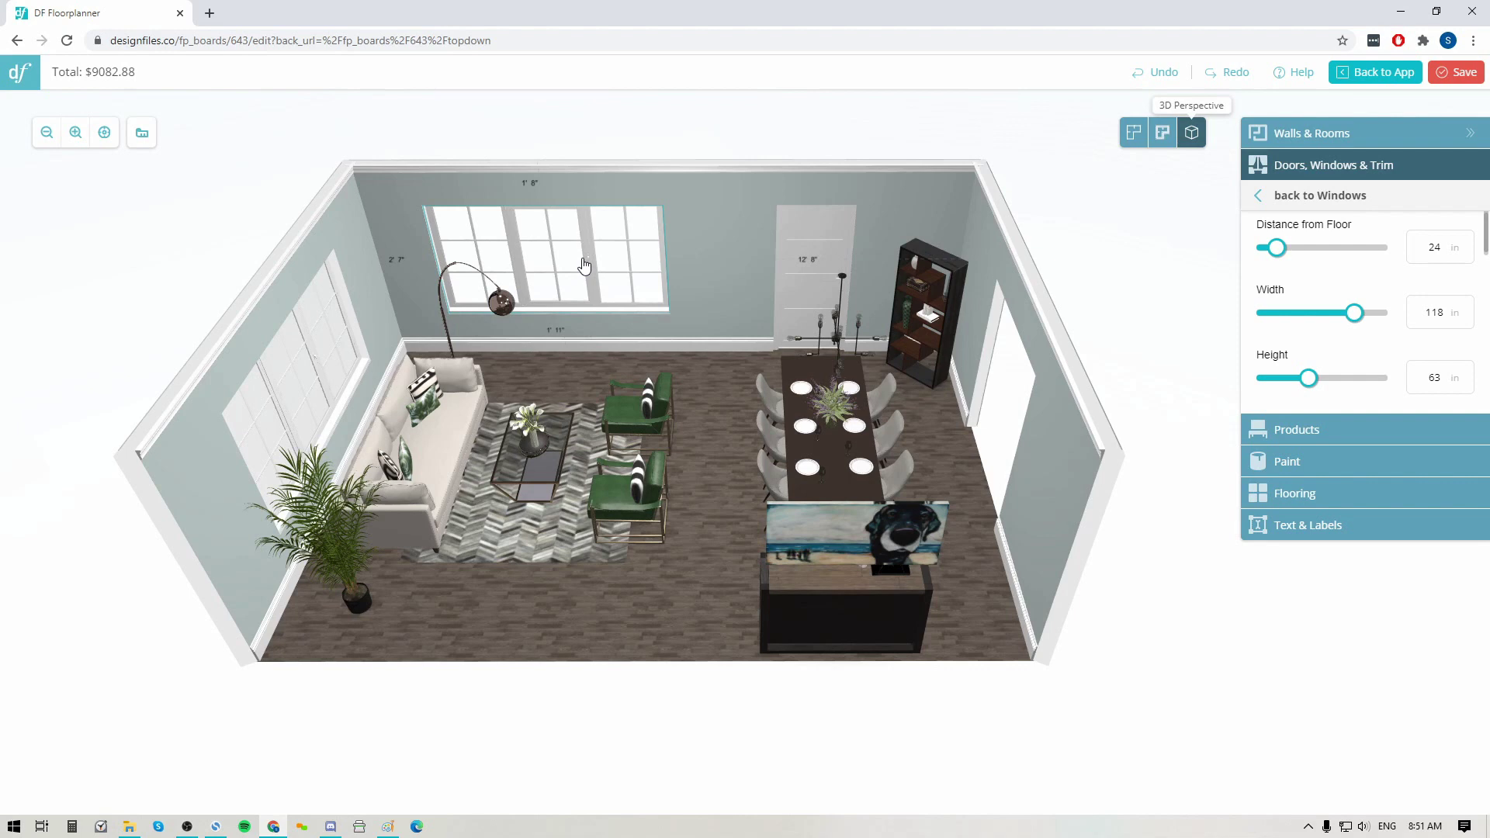
Trial-nudge the back-wall window right, left and up, leaving it at 24 in from the floor.
key("Right")
key("Right")
key("Right")
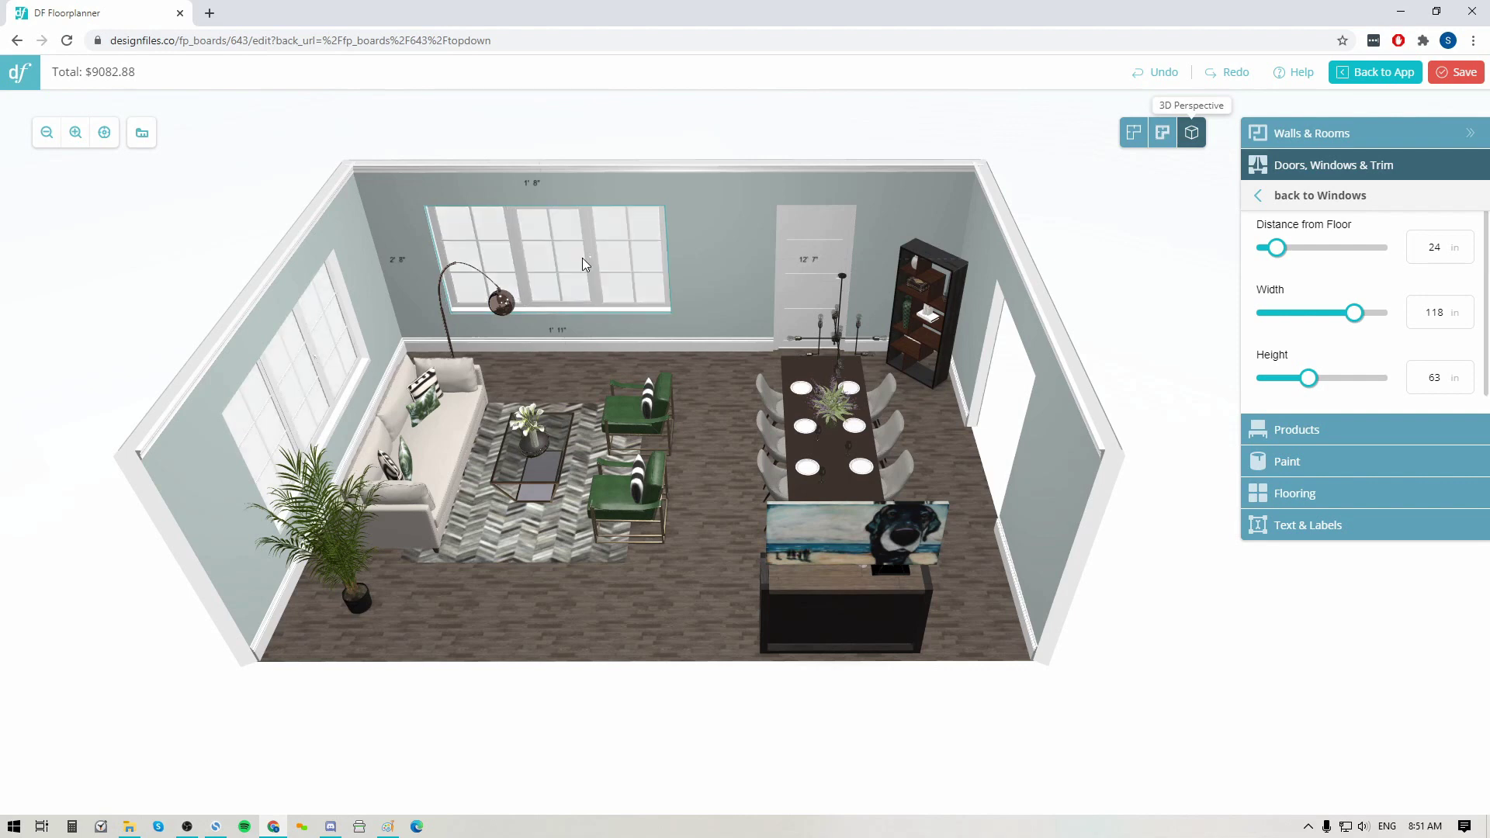
key("Right")
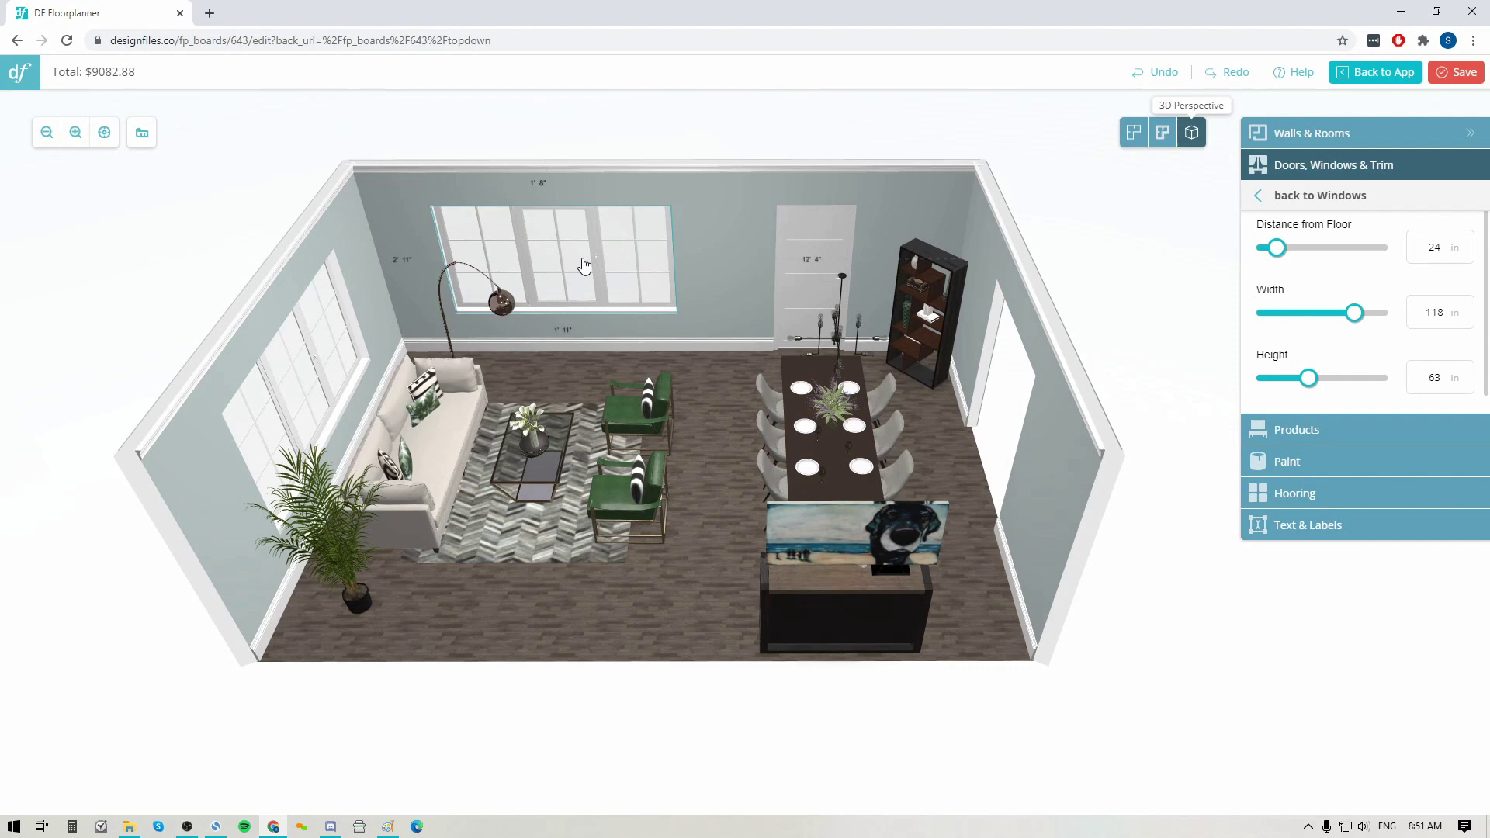
key("Left")
key("Left")
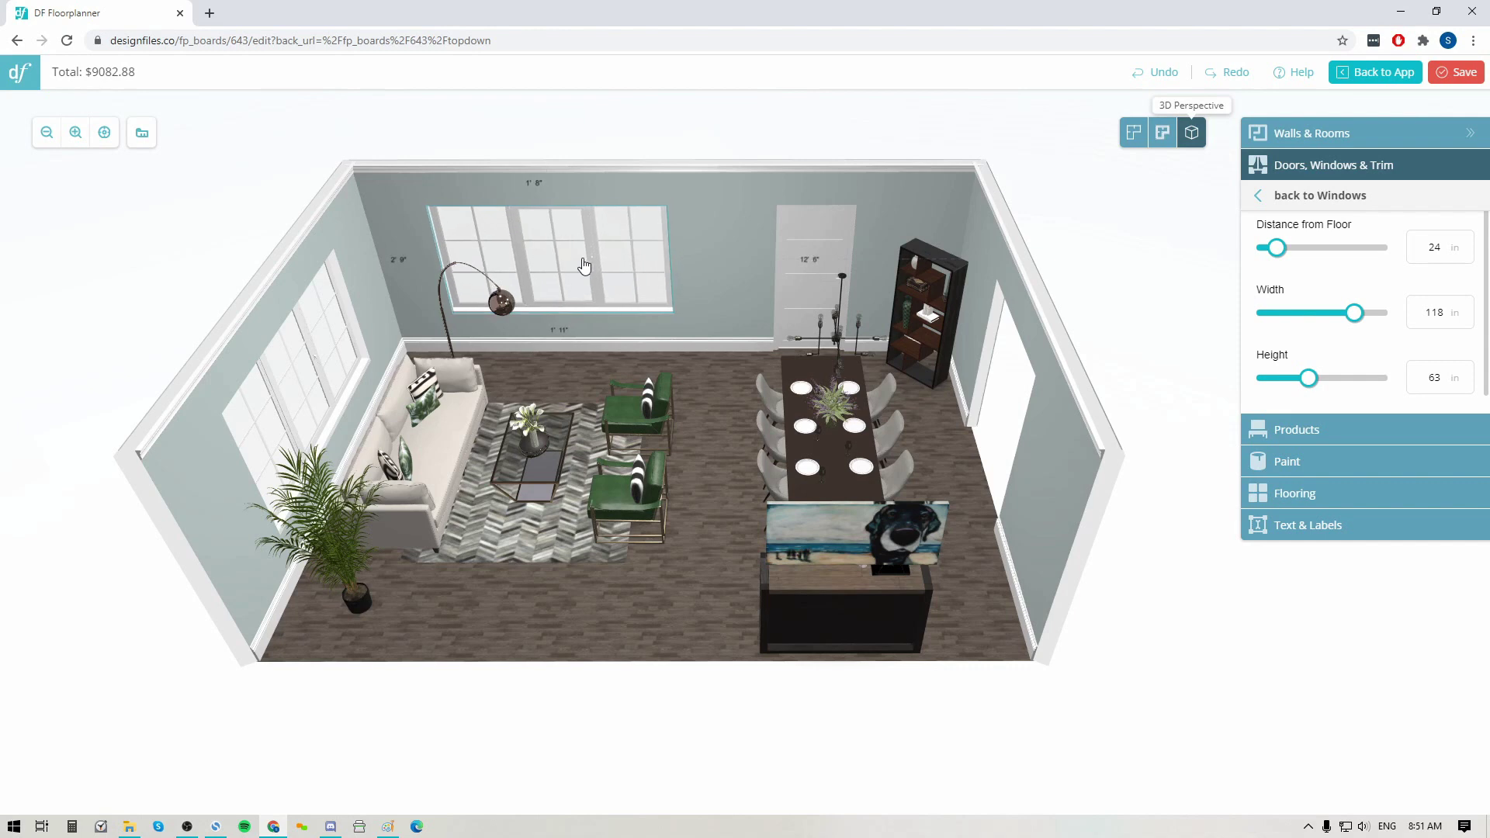
key("Left")
key("Left")
key("Up")
key("Up")
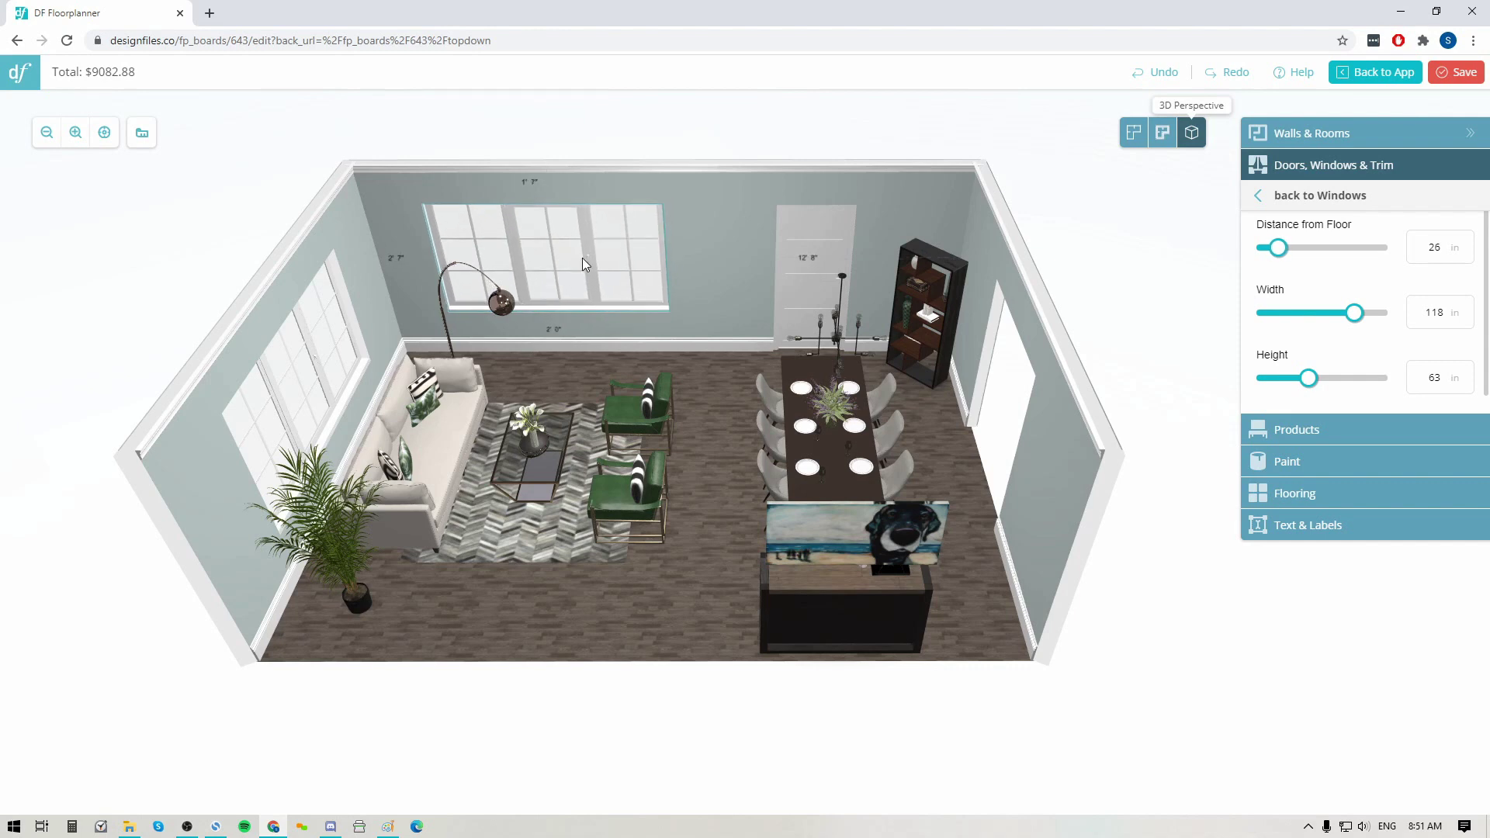
key("Down")
key("Down")
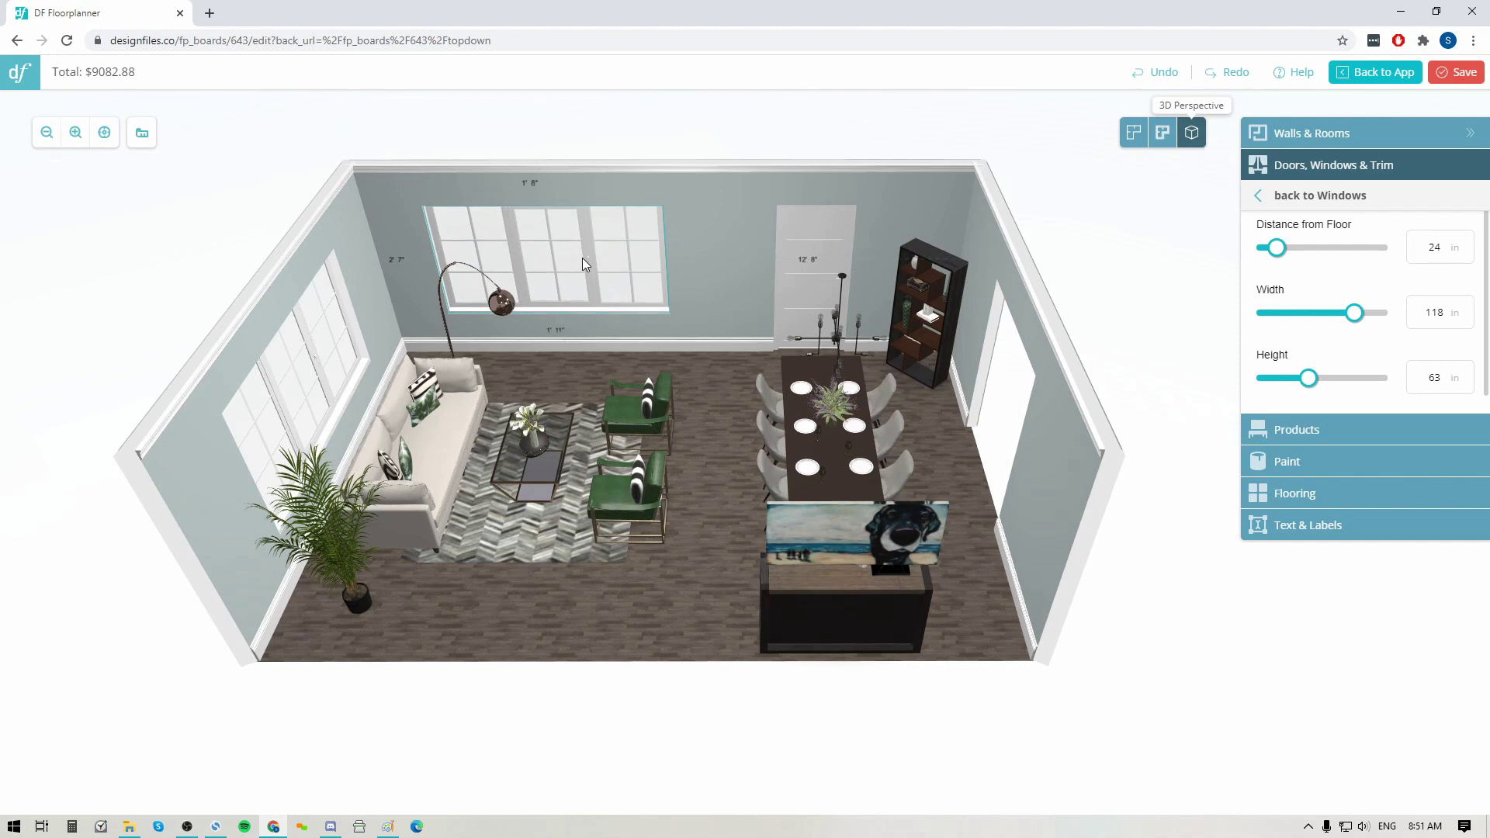
left_click(624, 508)
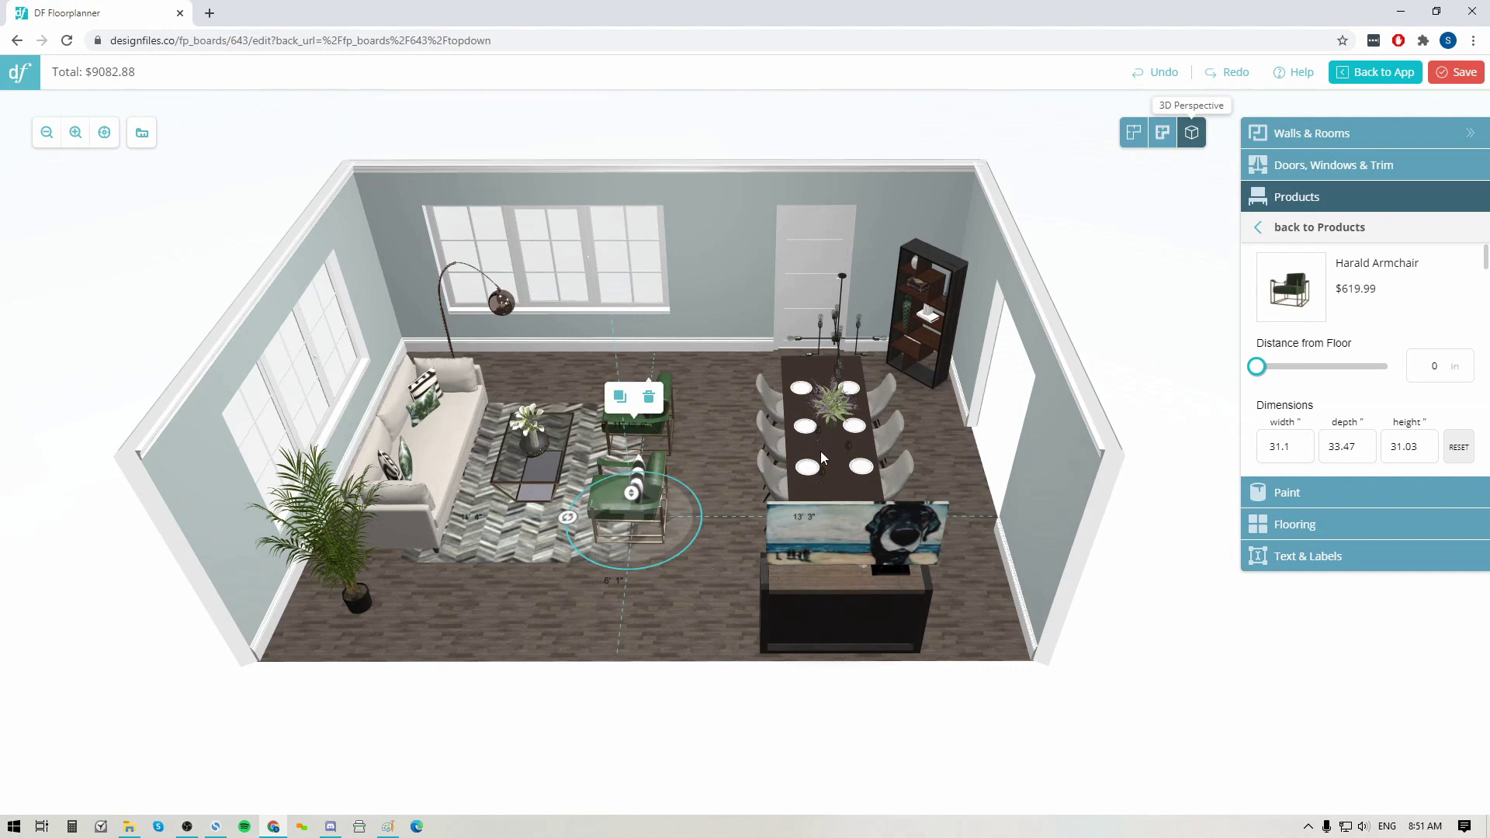
key("Right")
key("Right")
key("Right")
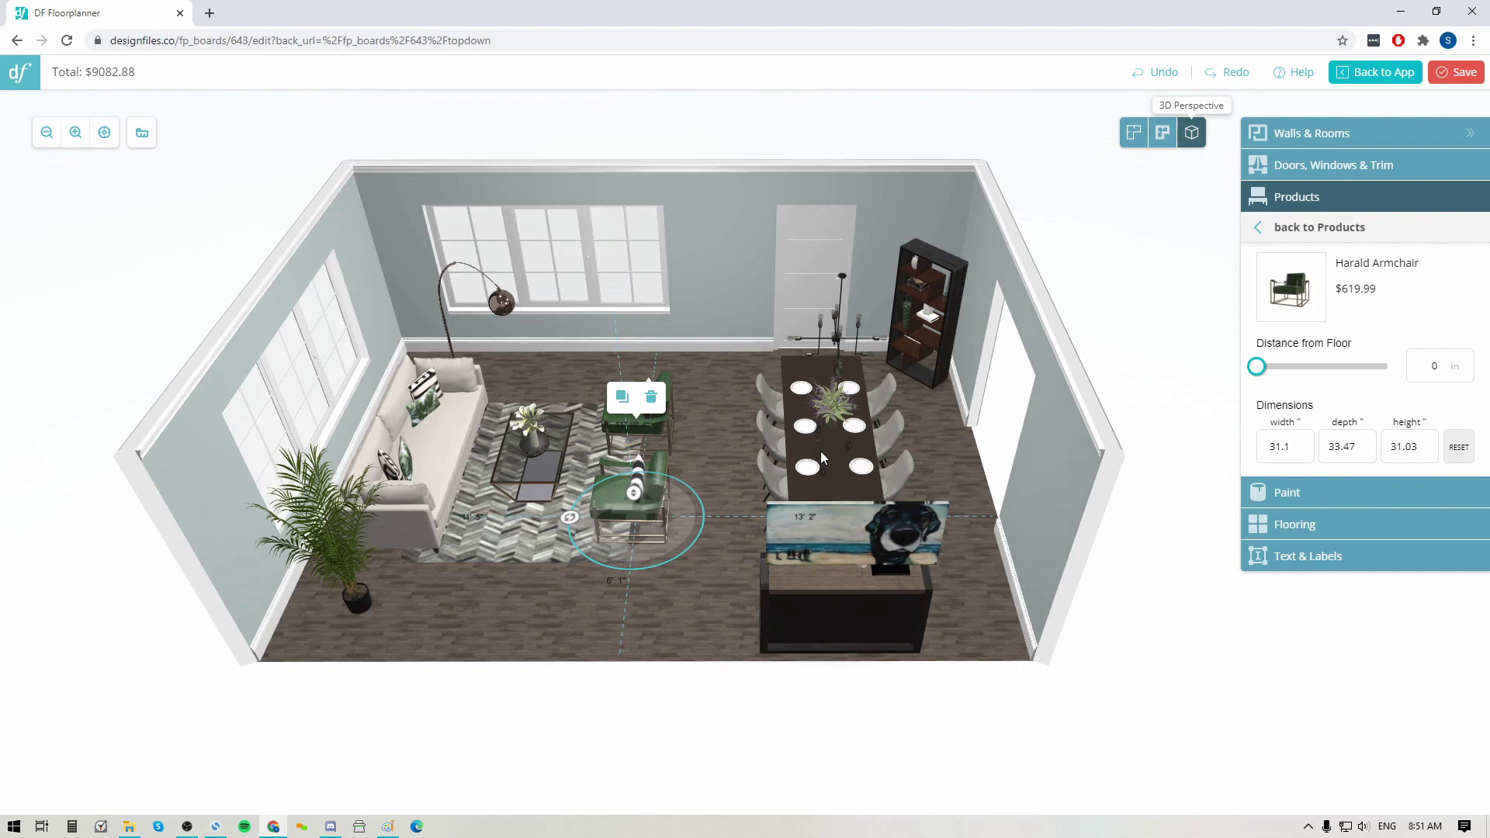
key("Left")
key("Left")
key("Left")
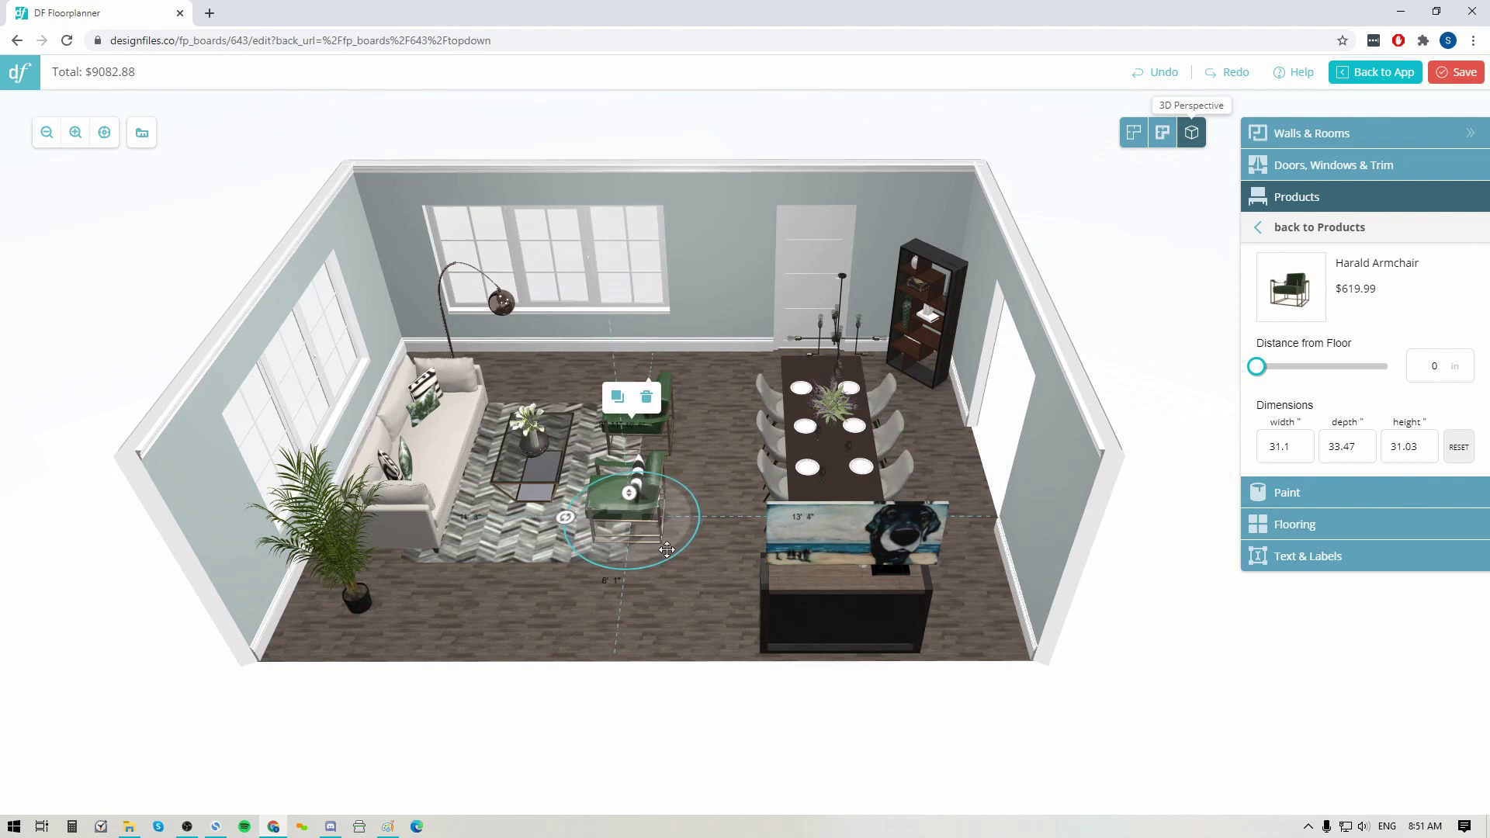
key("Right")
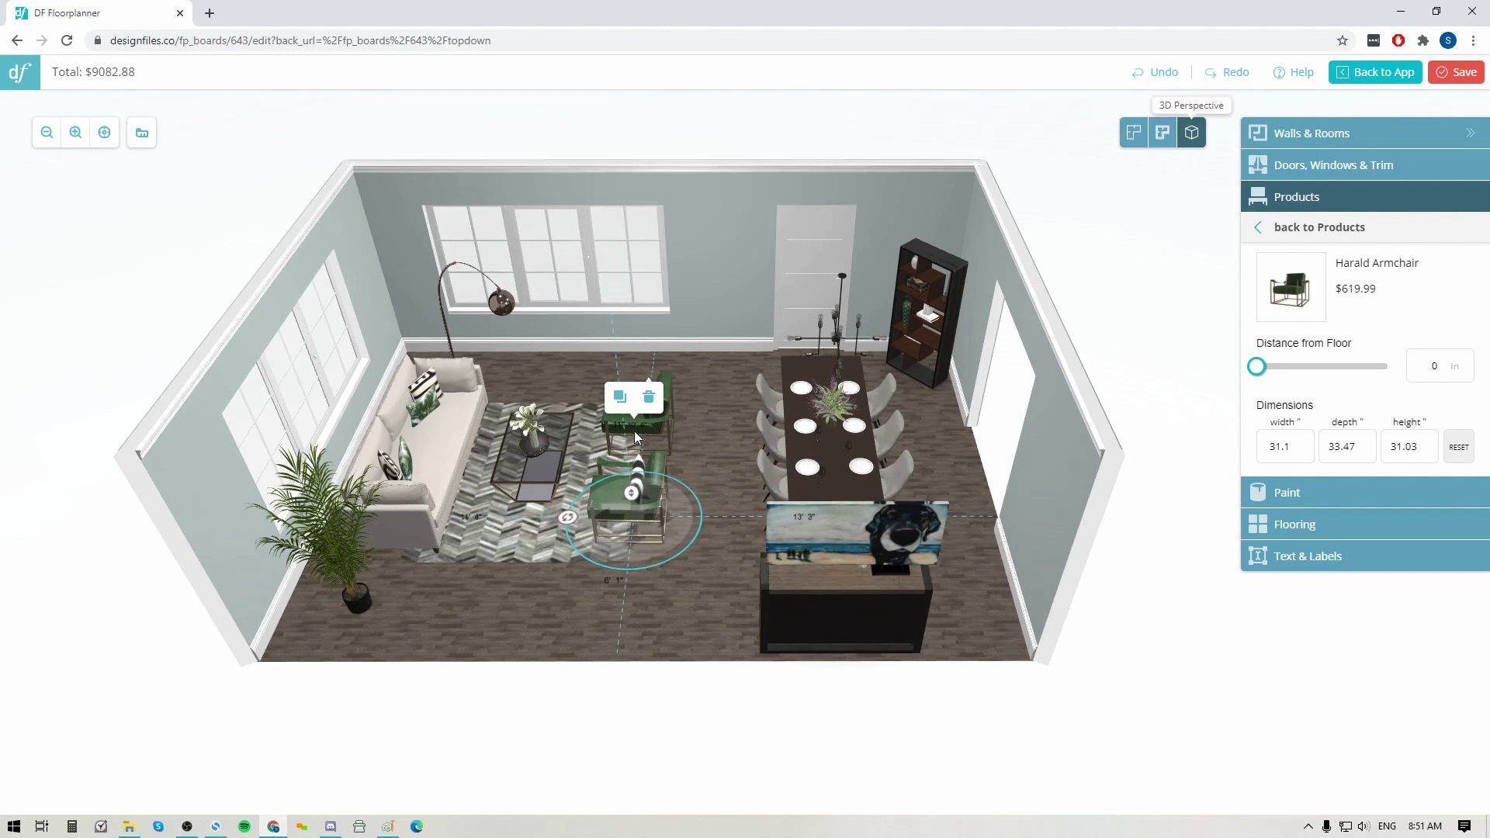
left_click(1134, 135)
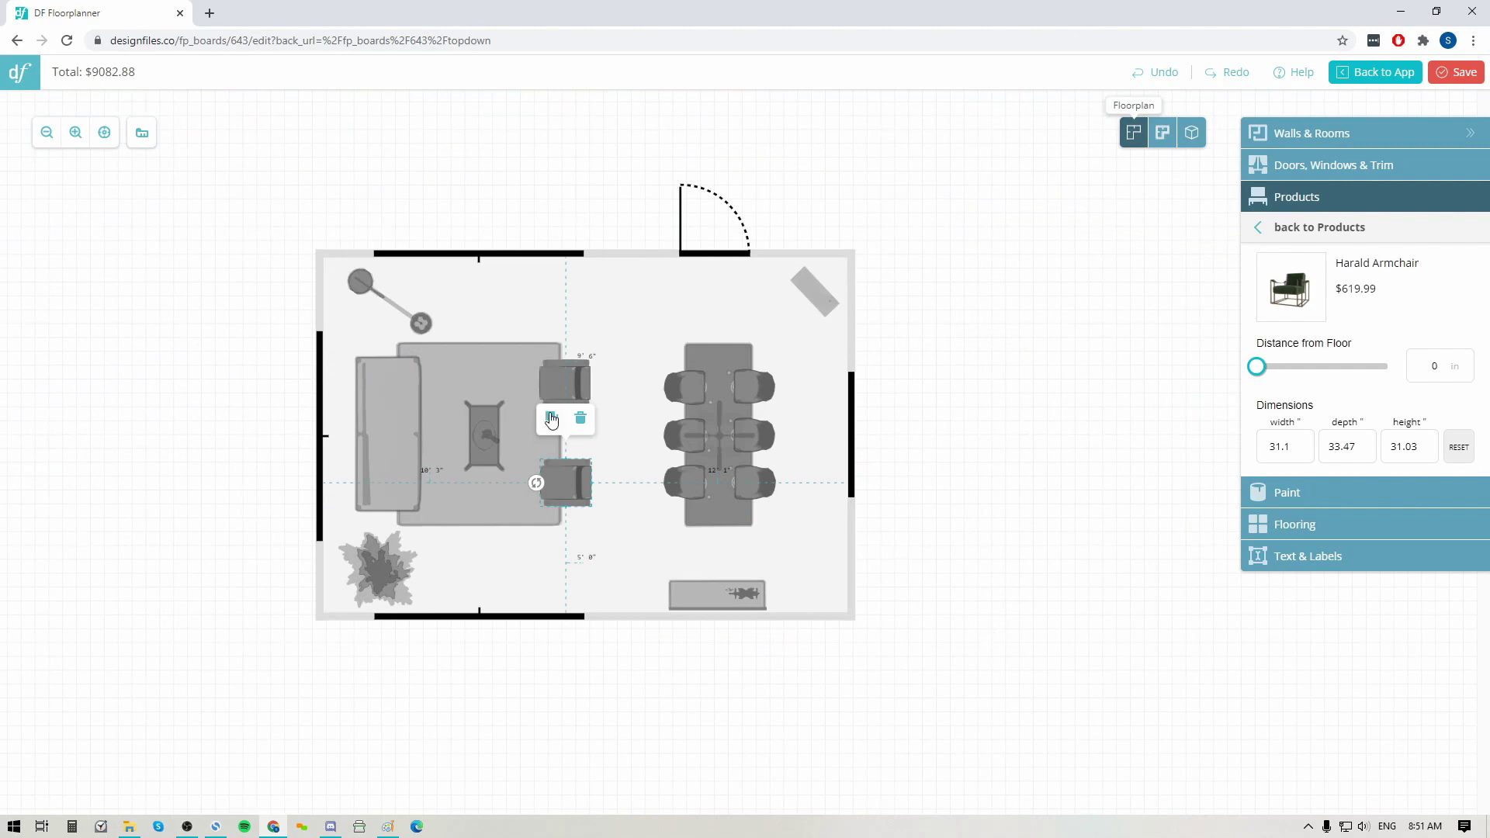
left_click(1192, 138)
left_click_drag(970, 543, 823, 765)
left_click(675, 535)
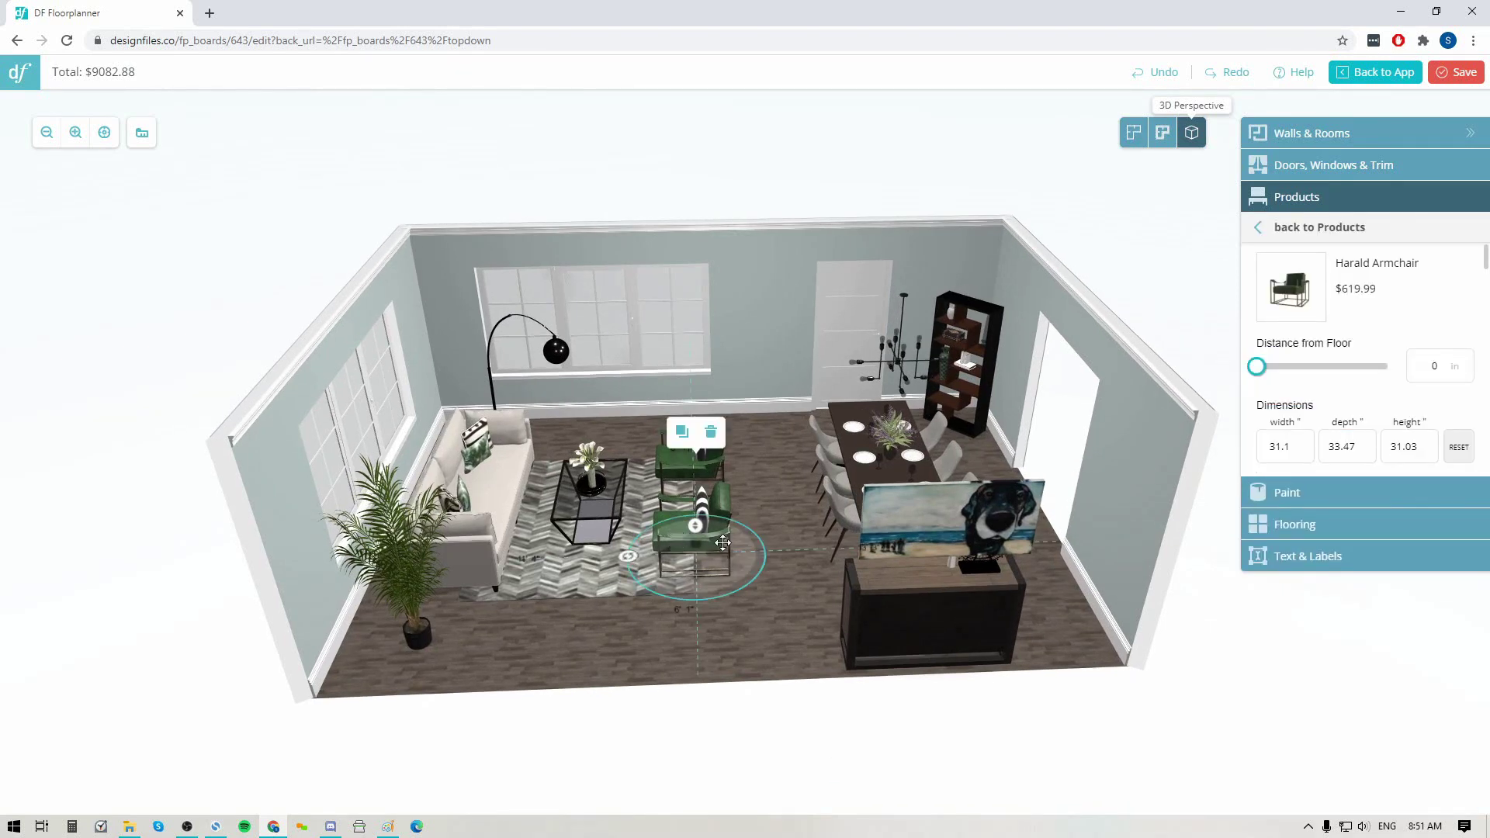
left_click(682, 434)
left_click(598, 607)
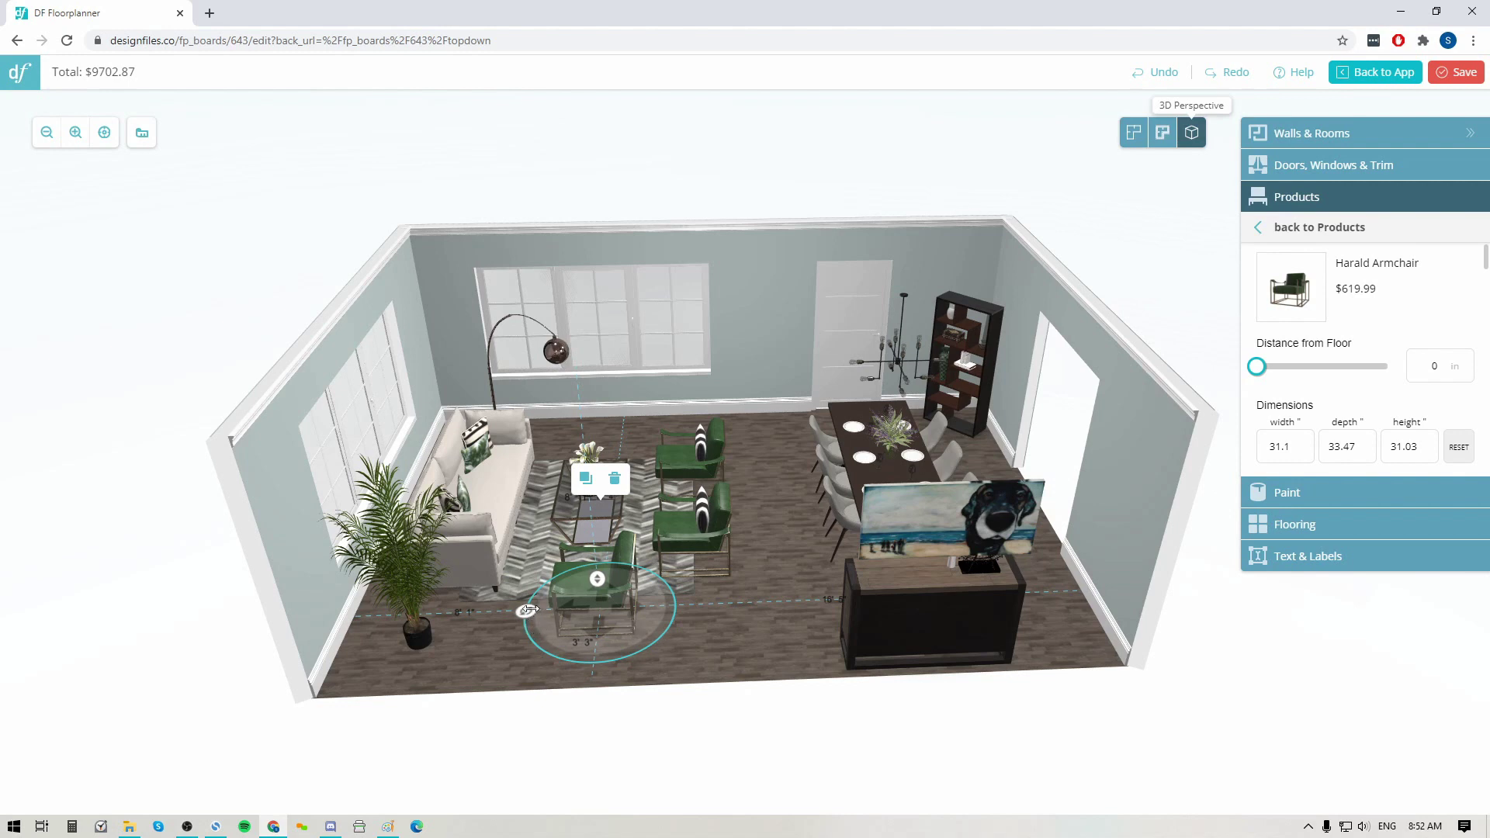
mouse_move(591, 627)
left_mouse_down()
mouse_move(644, 613)
mouse_move(755, 481)
mouse_move(776, 500)
mouse_move(535, 621)
mouse_move(584, 639)
left_mouse_up()
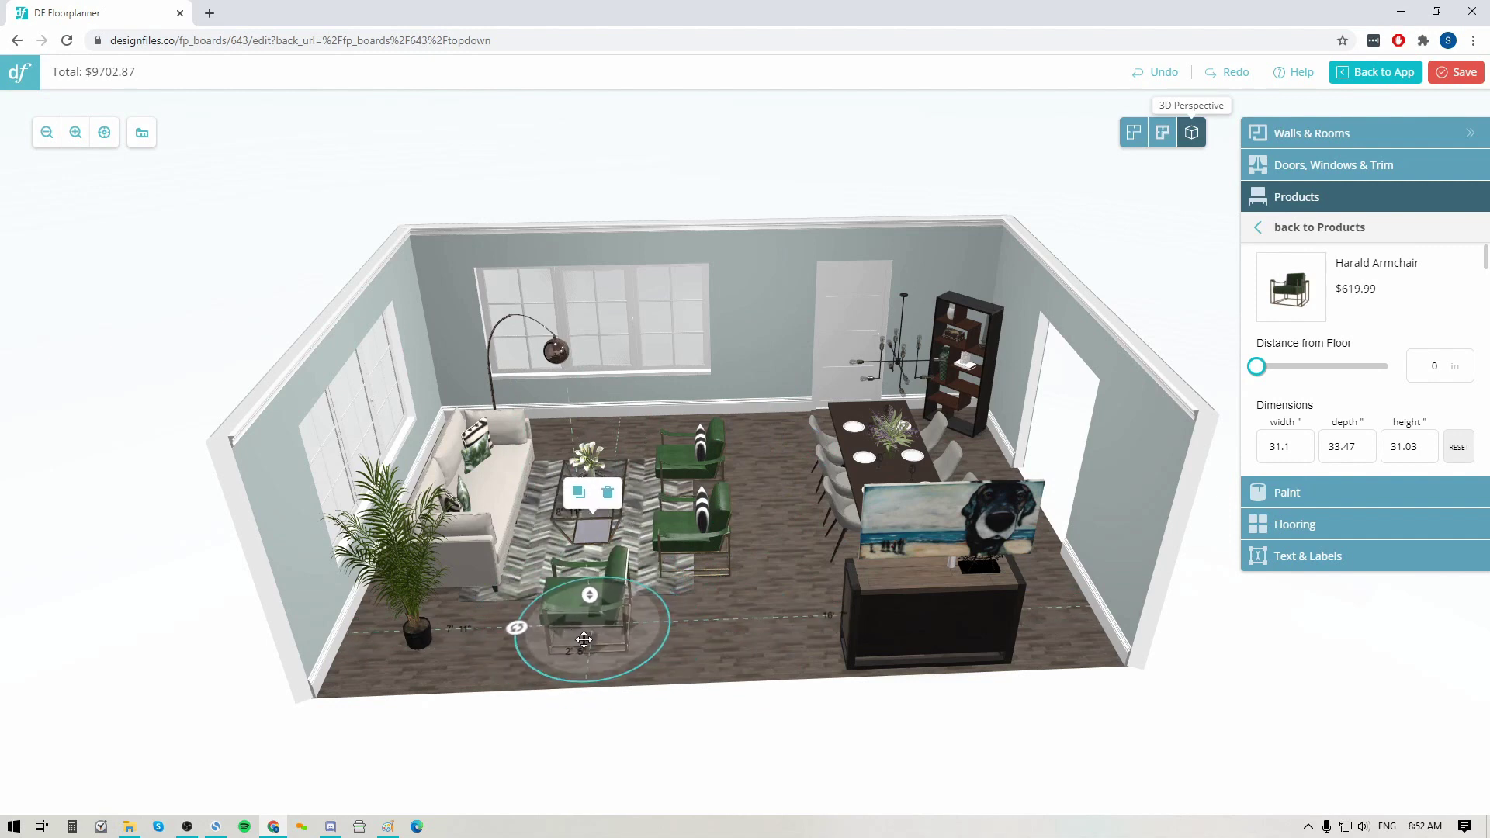
left_click(607, 494)
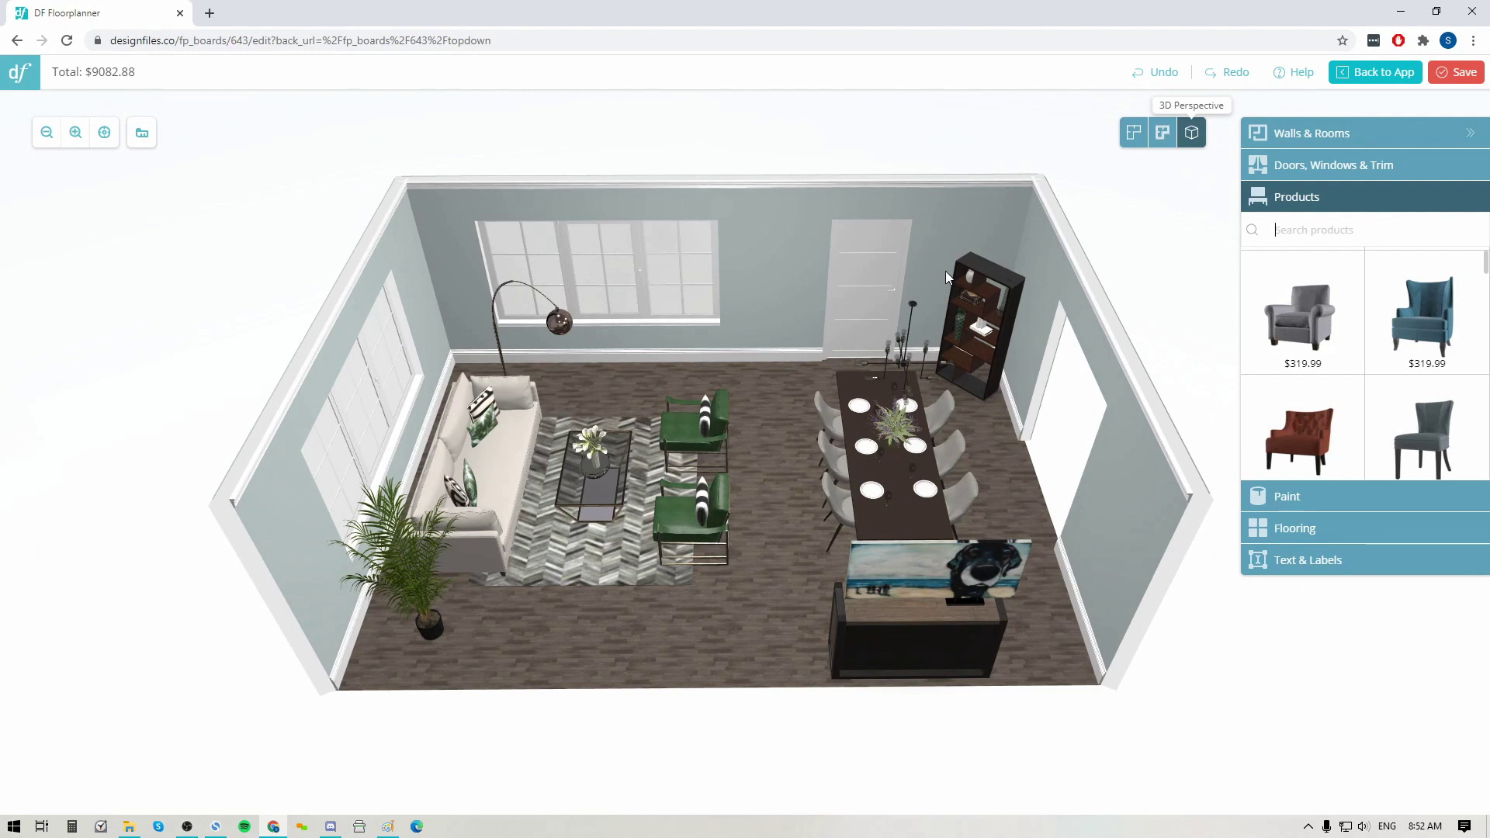
Back on the 2D plan, select the right wall to show its 108 in height.
left_click(1337, 132)
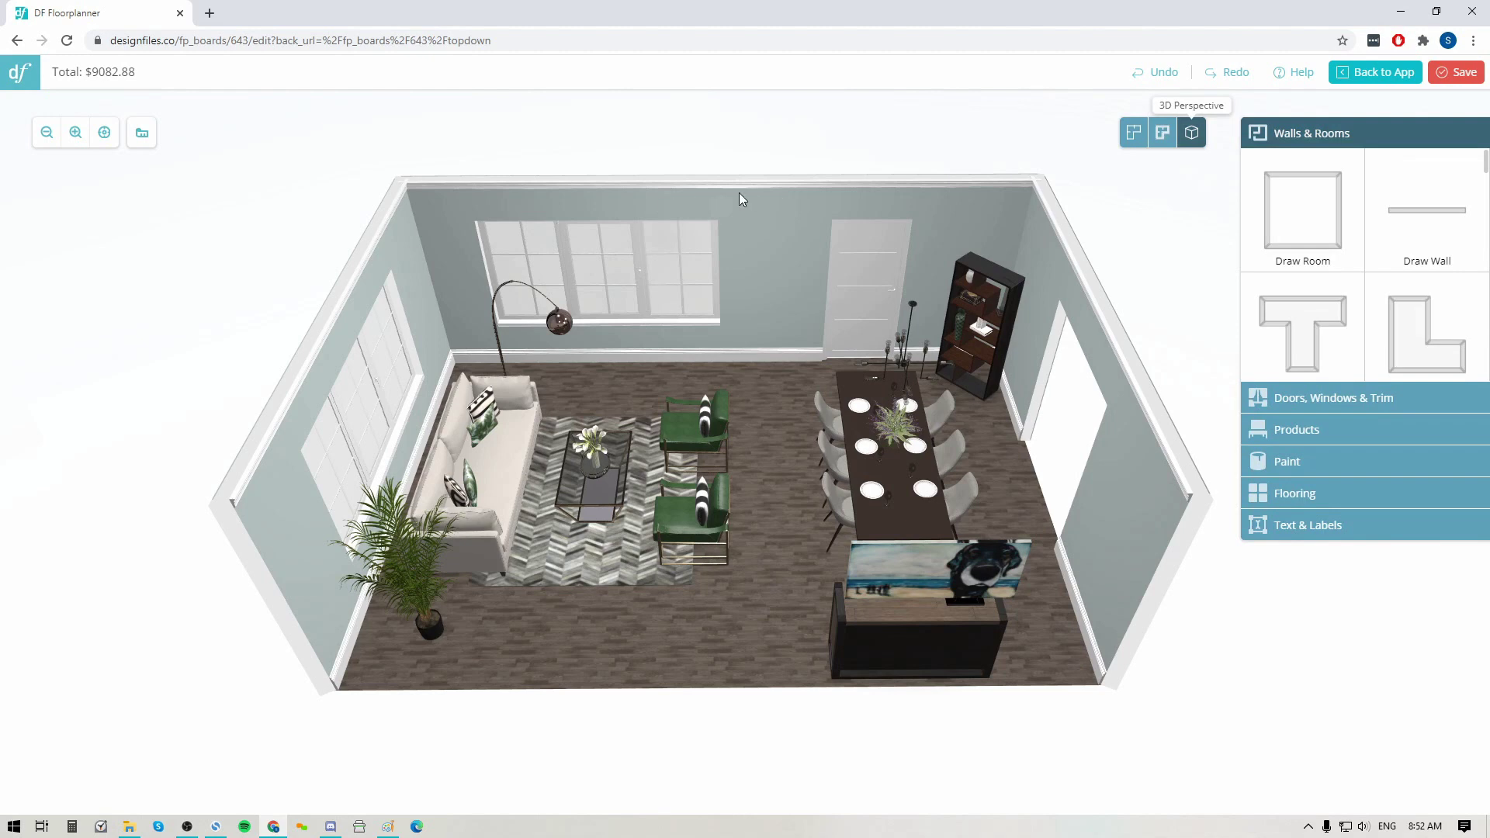
left_click(1134, 133)
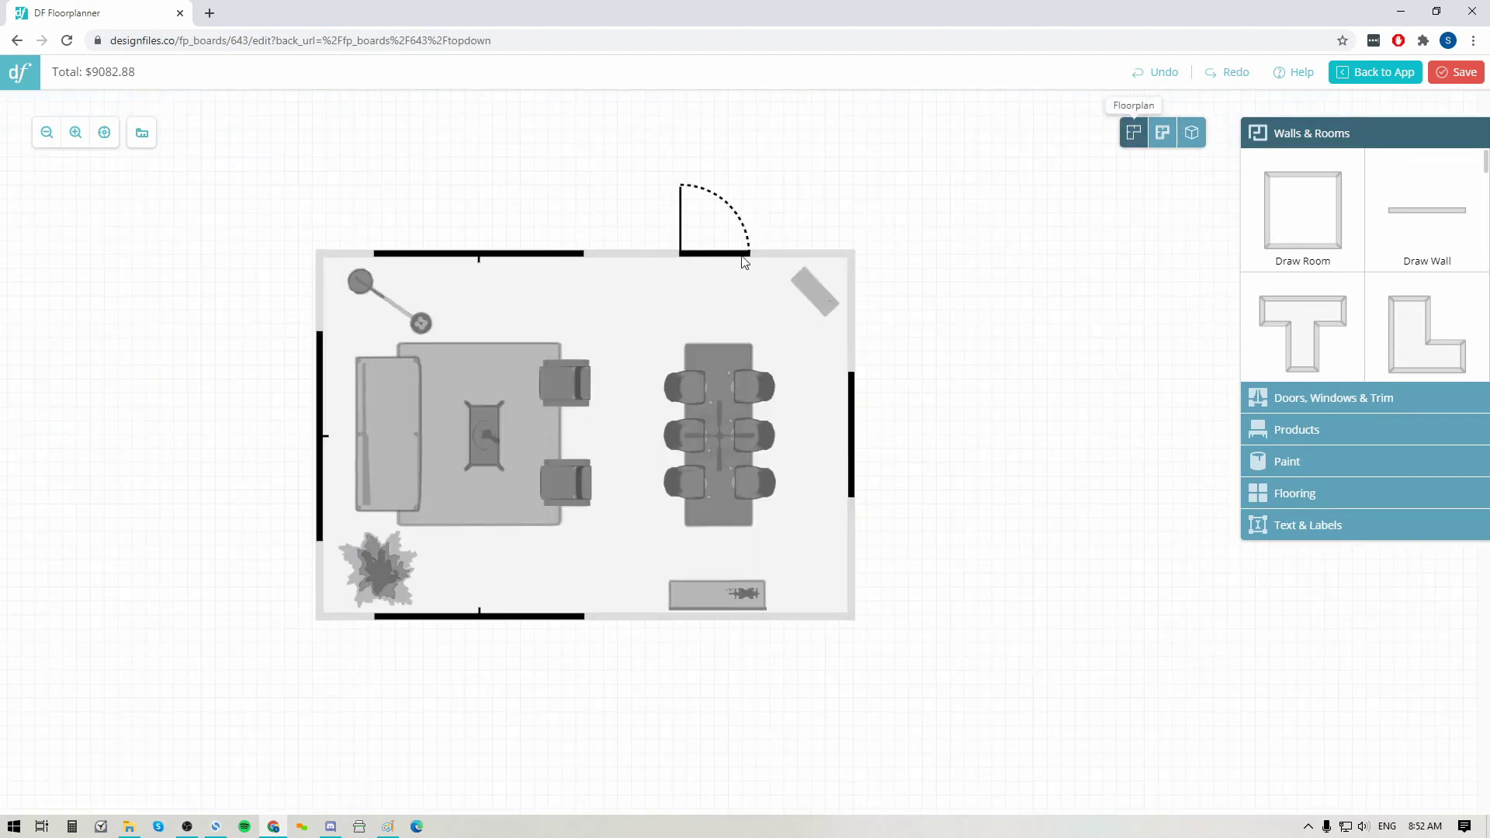
left_click(851, 306)
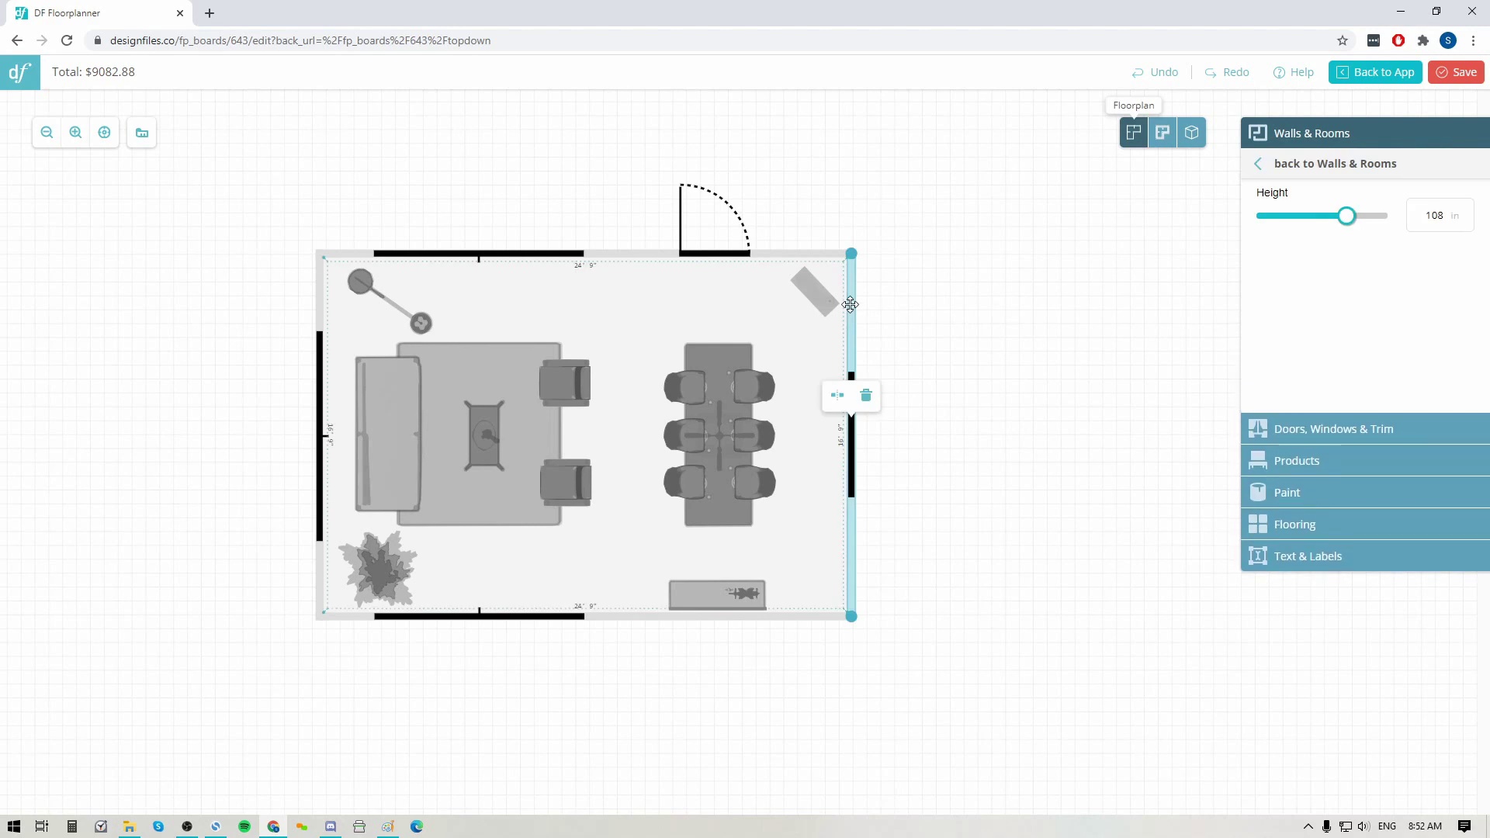